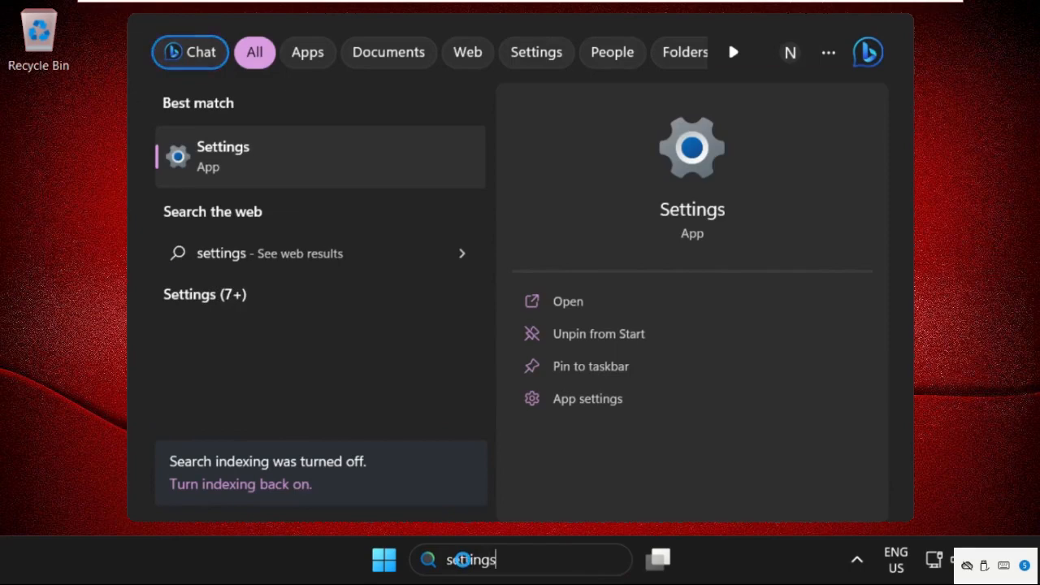
Step: Open the Privacy & security settings in Windows Settings and restore the window to a smaller size near the desktop's middle
left_click(309, 172)
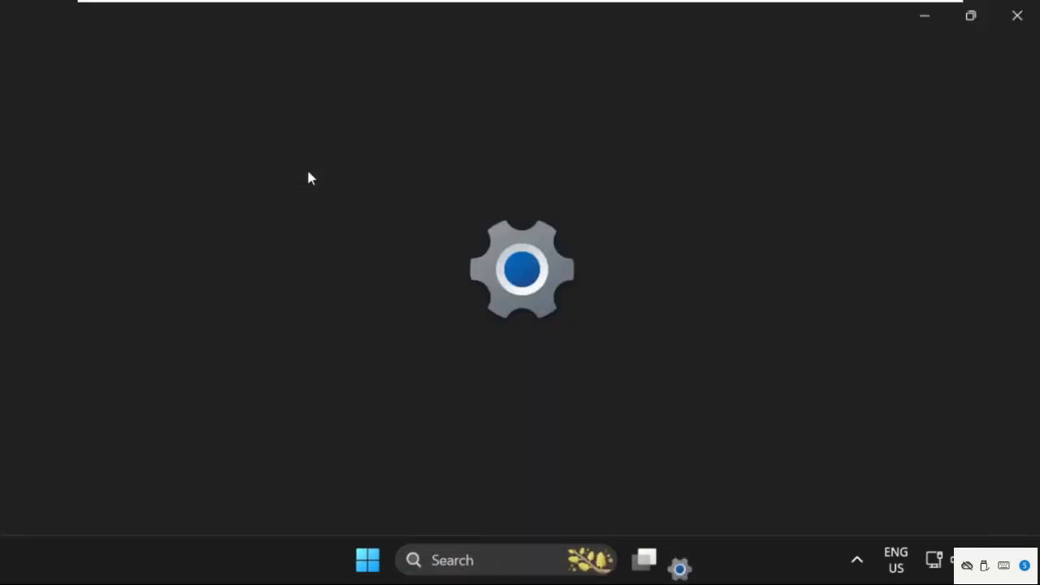
scroll(147, 388, "down", 3)
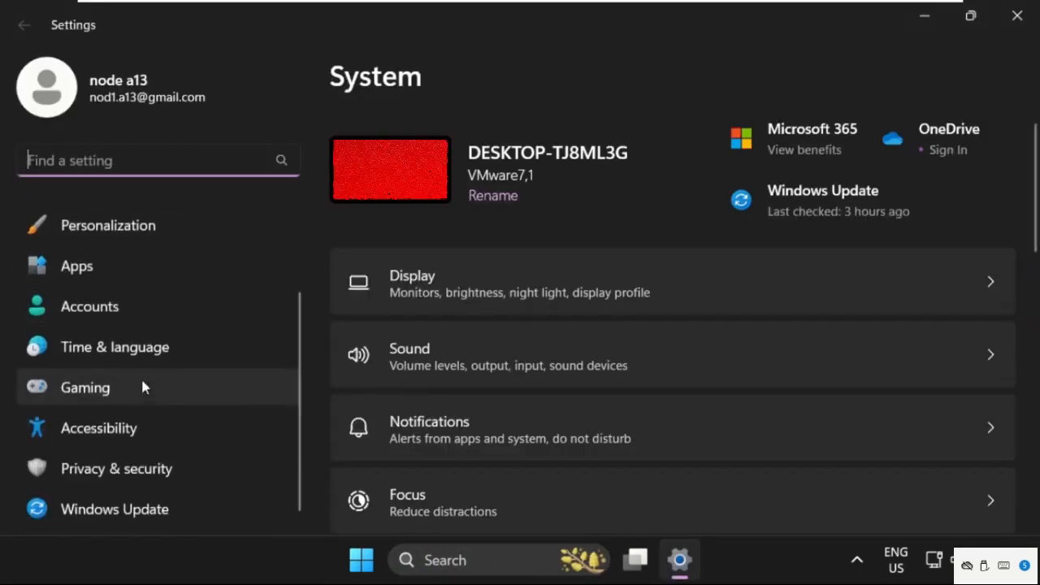
left_click(104, 471)
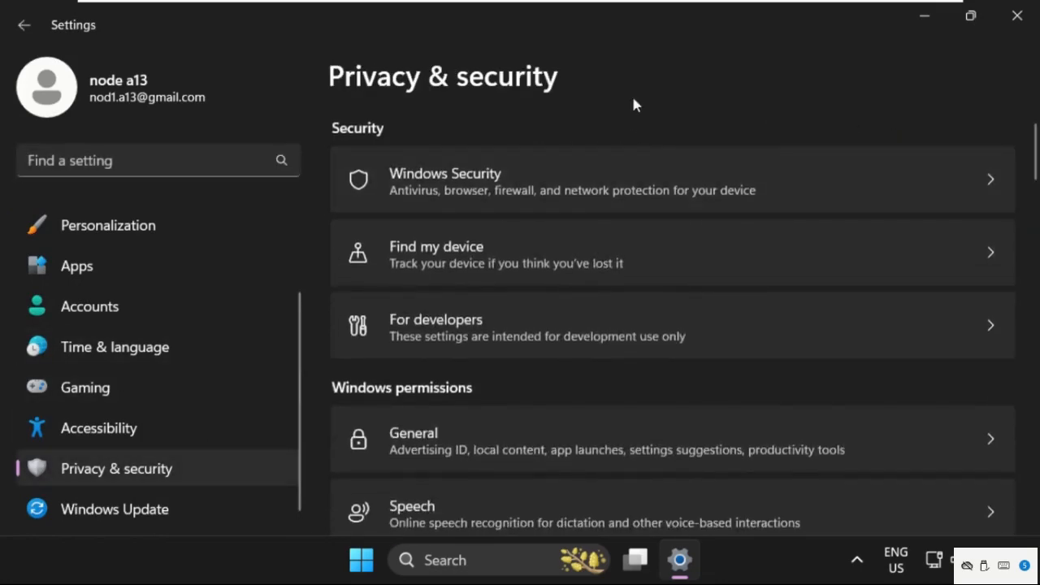
double_click(638, 23)
scroll(555, 268, "down", 6)
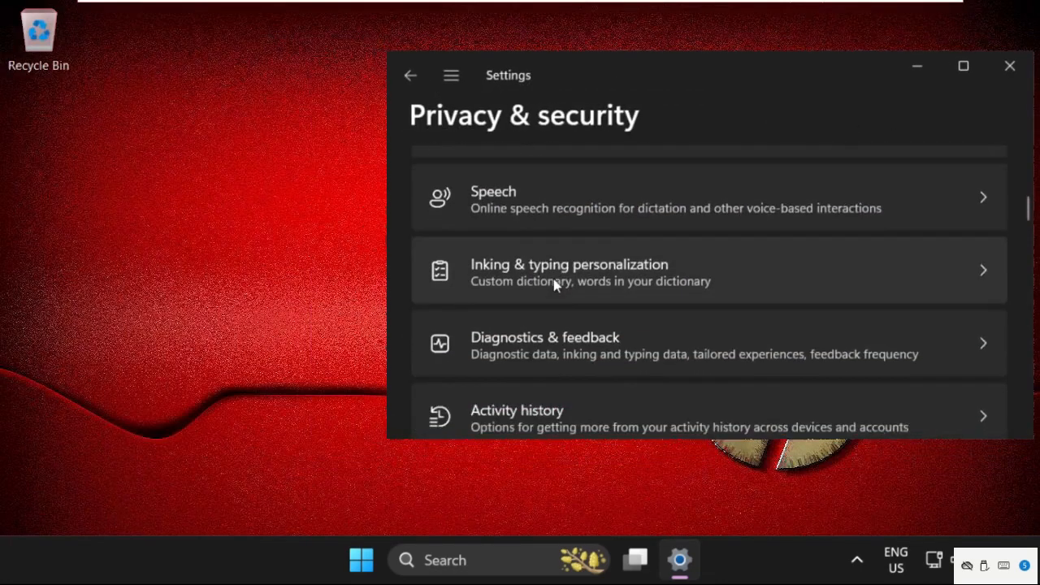
left_click_drag(652, 76, 525, 65)
Step: Turn on Microphone access in the microphone privacy settings, and close the Settings window
scroll(478, 257, "down", 6)
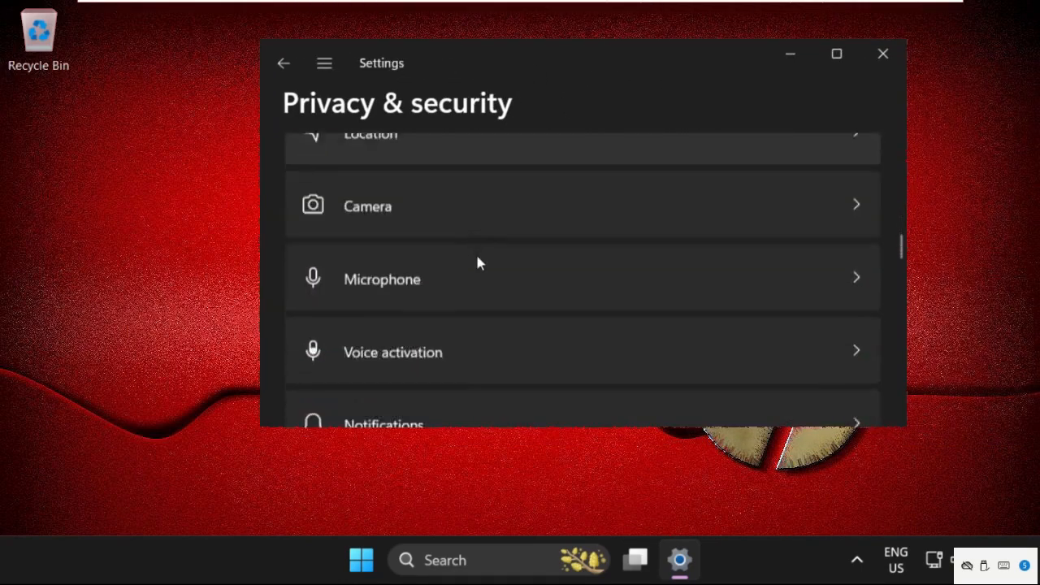
scroll(478, 263, "up", 3)
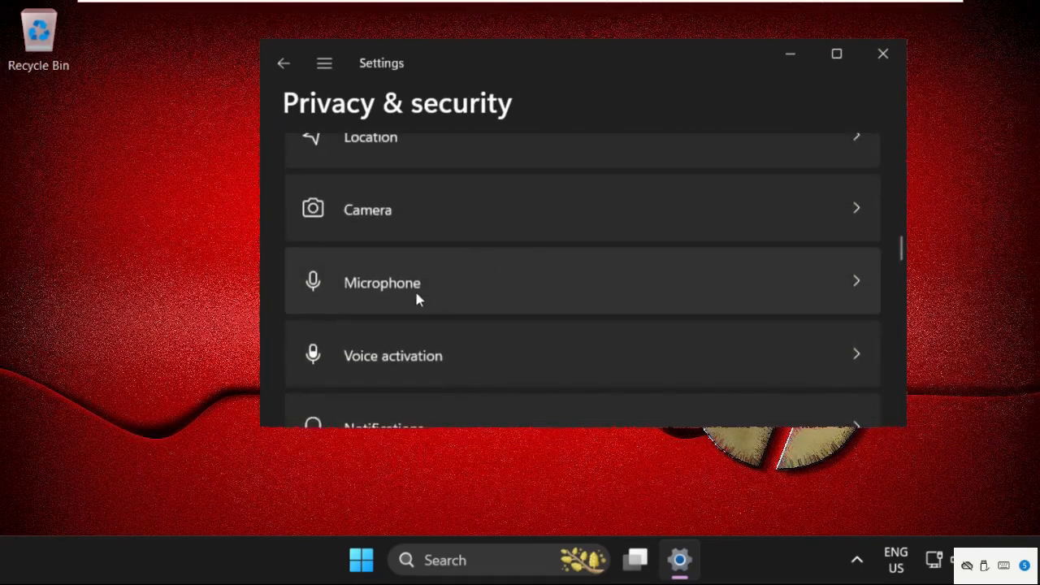
scroll(413, 292, "up", 2)
scroll(420, 204, "down", 1)
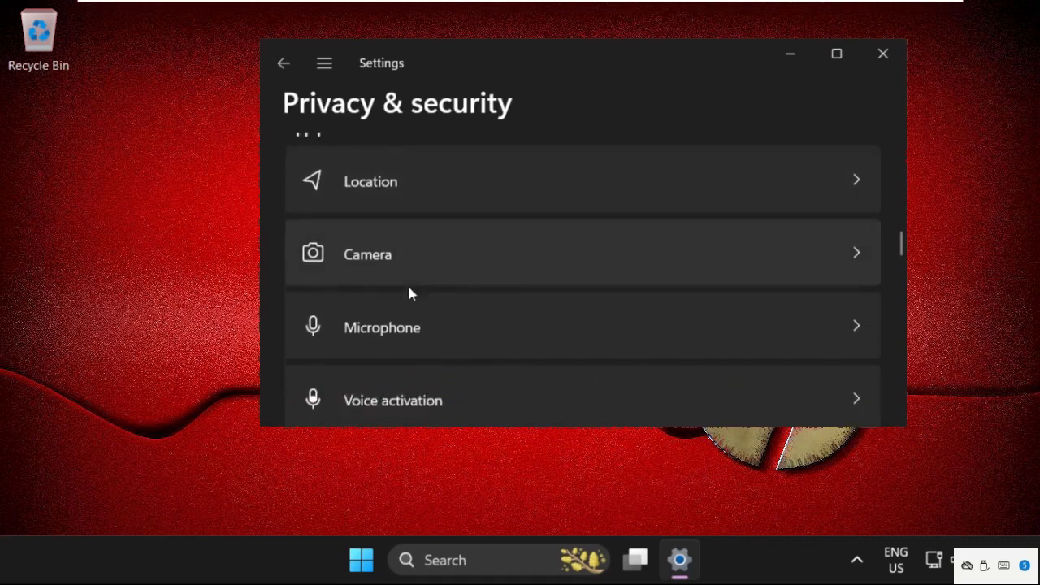
left_click(406, 329)
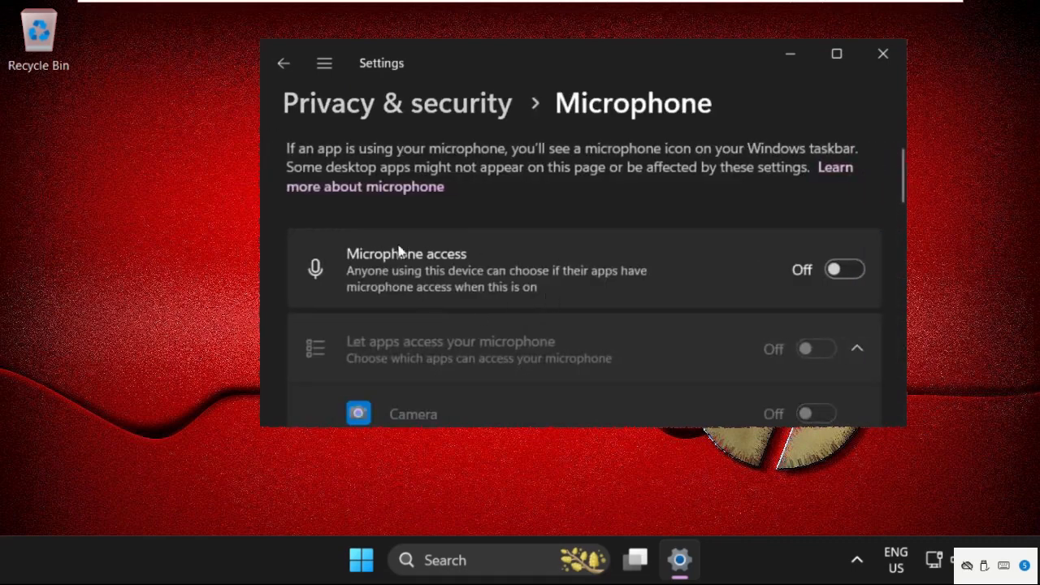
left_click(860, 275)
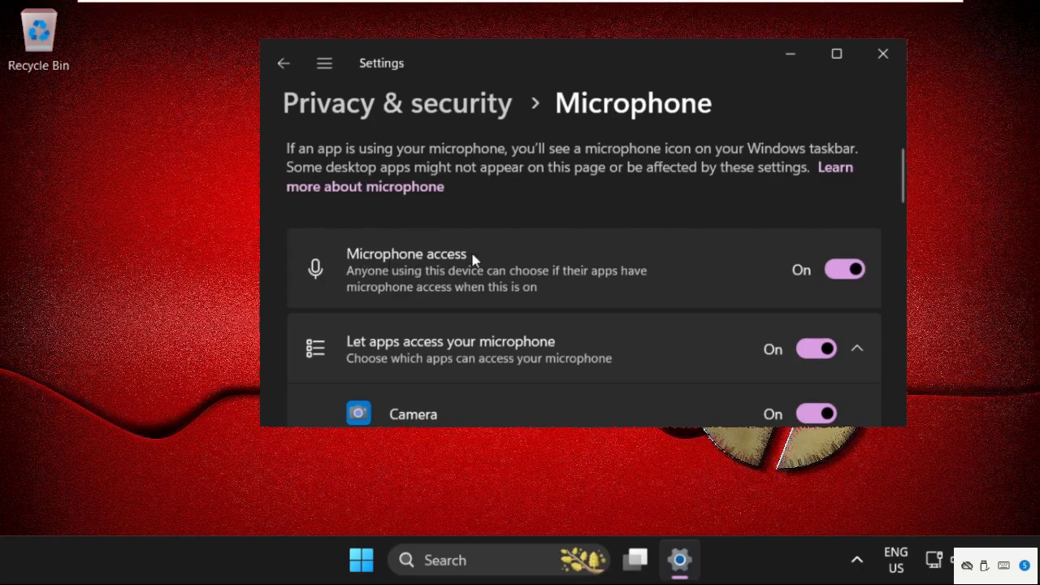
left_click(883, 54)
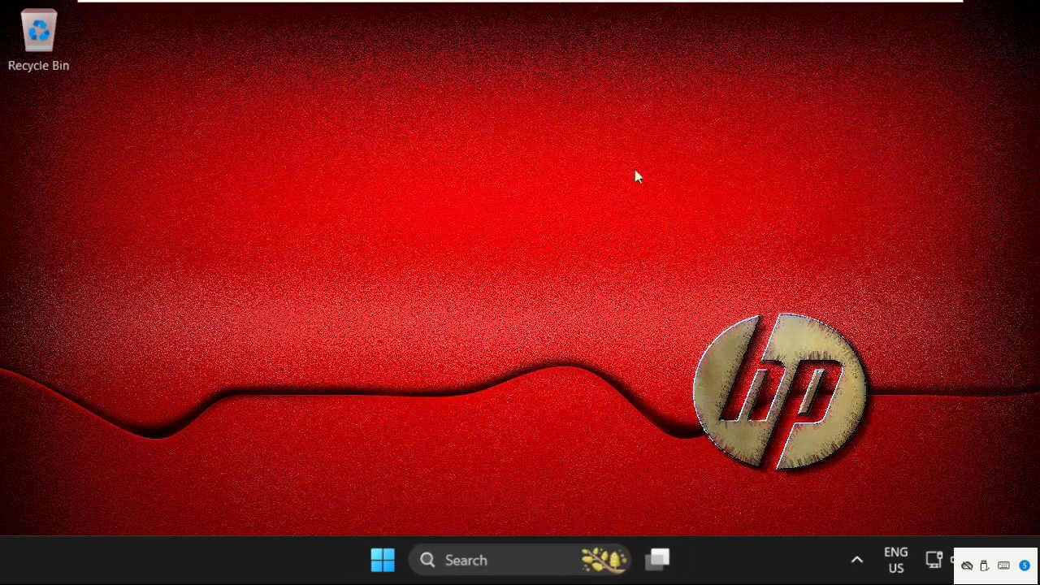
Step: Find and open the Services console, and restore its window to a smaller size
left_click(460, 557)
type("services")
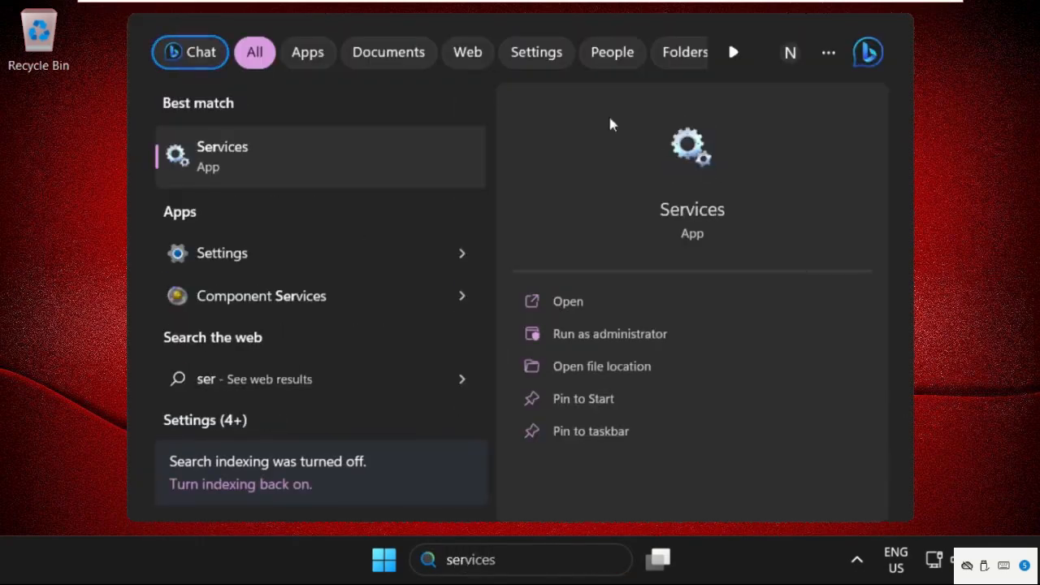
left_click(369, 165)
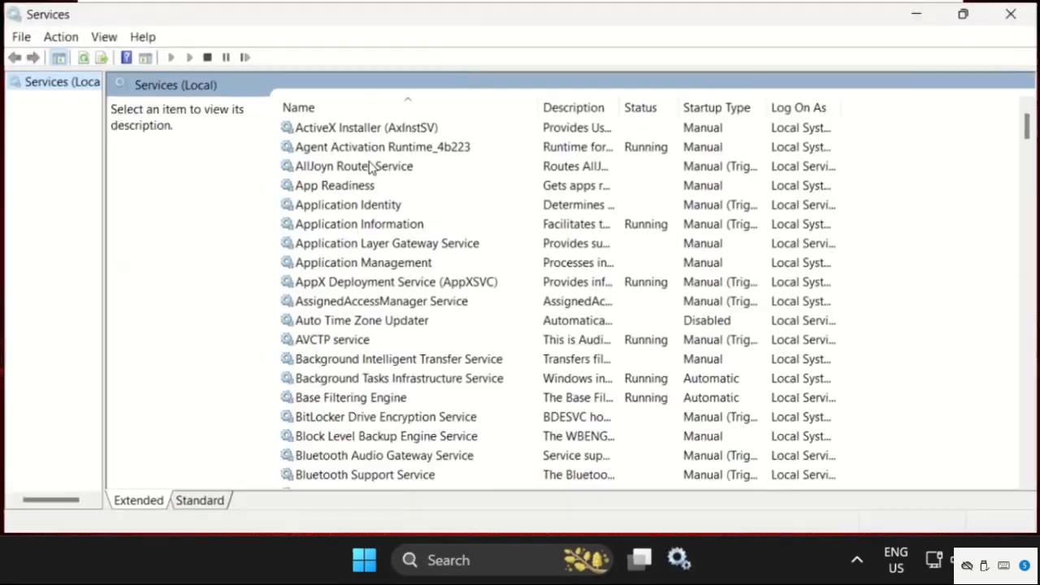
scroll(378, 271, "down", 6)
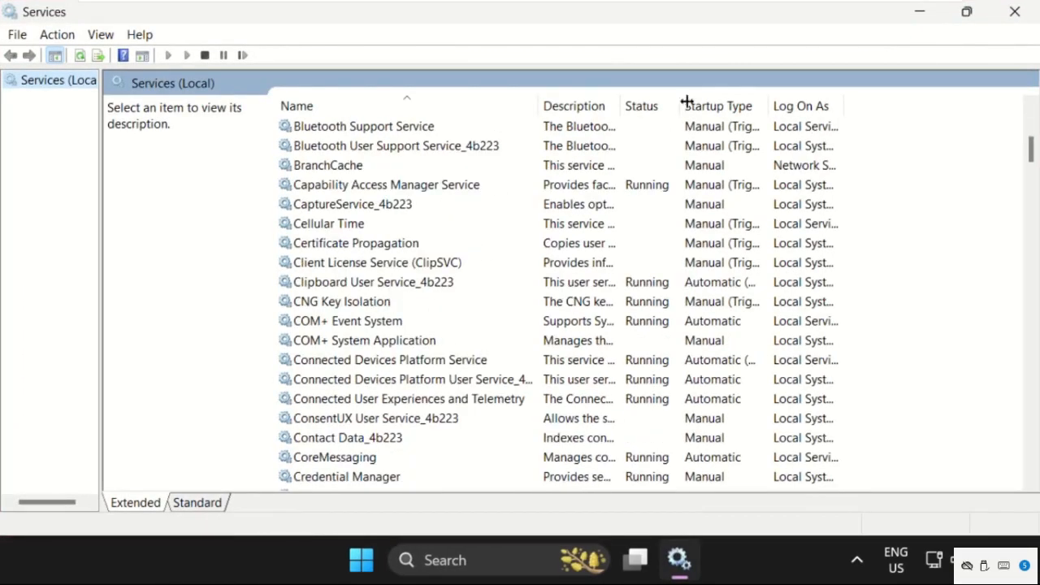
double_click(683, 31)
Step: Locate the Performance Logs & Alerts service in the services list and open its properties
scroll(566, 302, "down", 7)
left_click(560, 297)
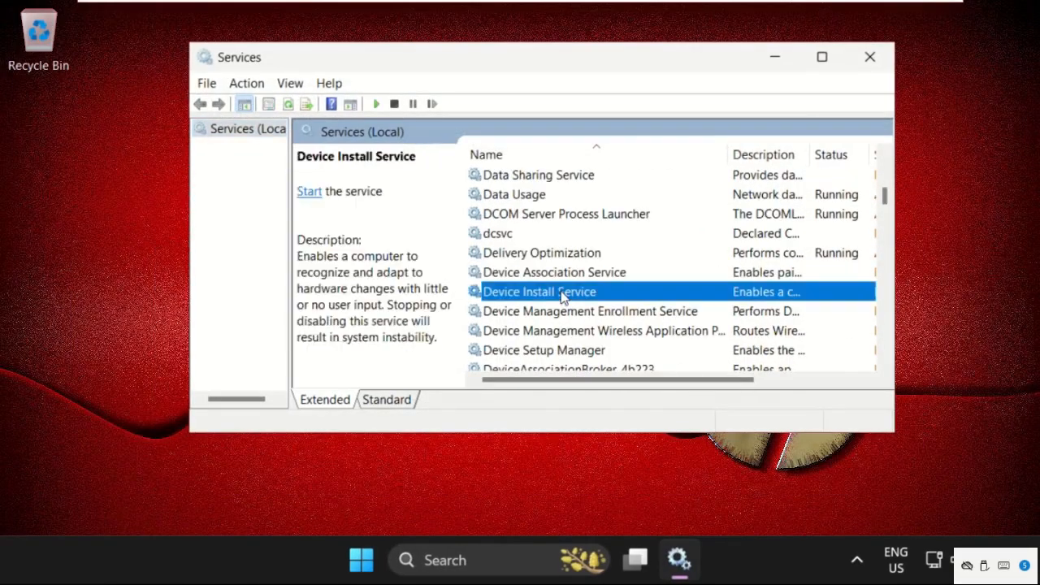
type("op")
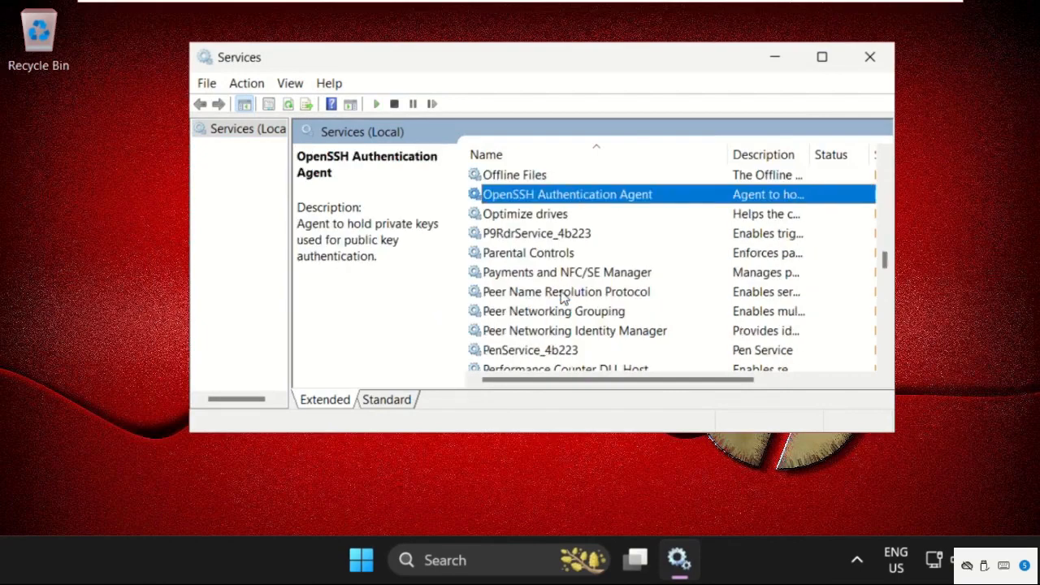
key("Down")
key("Down")
key("Down")
key("Down")
key("Down")
scroll(651, 289, "down", 3)
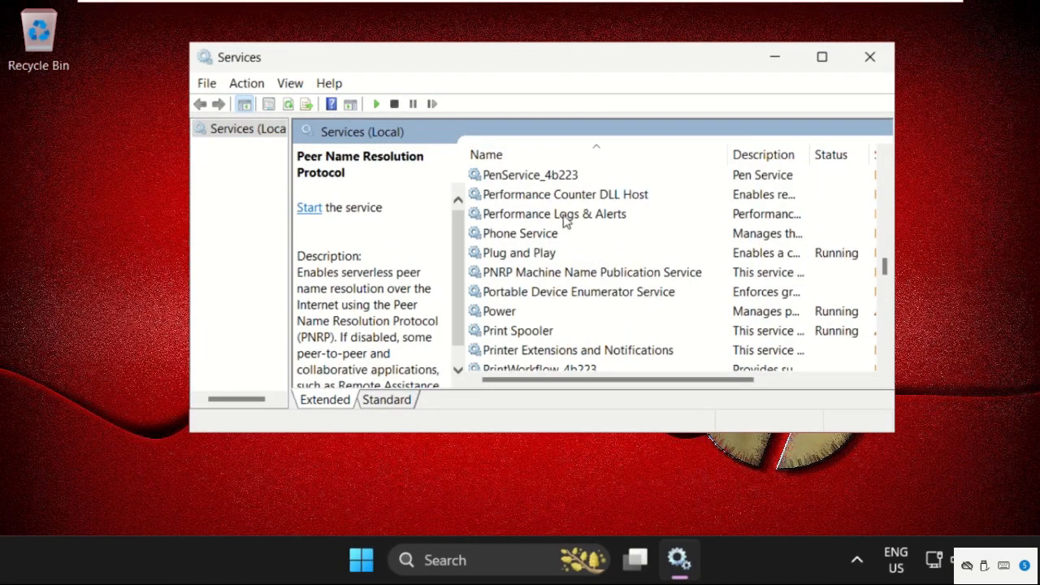
left_click(560, 215)
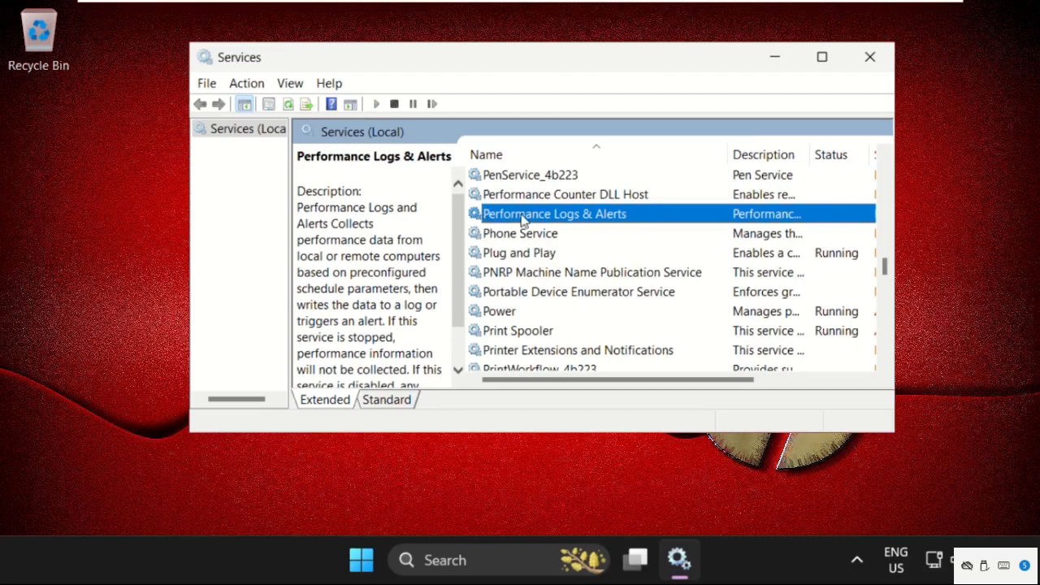
double_click(522, 216)
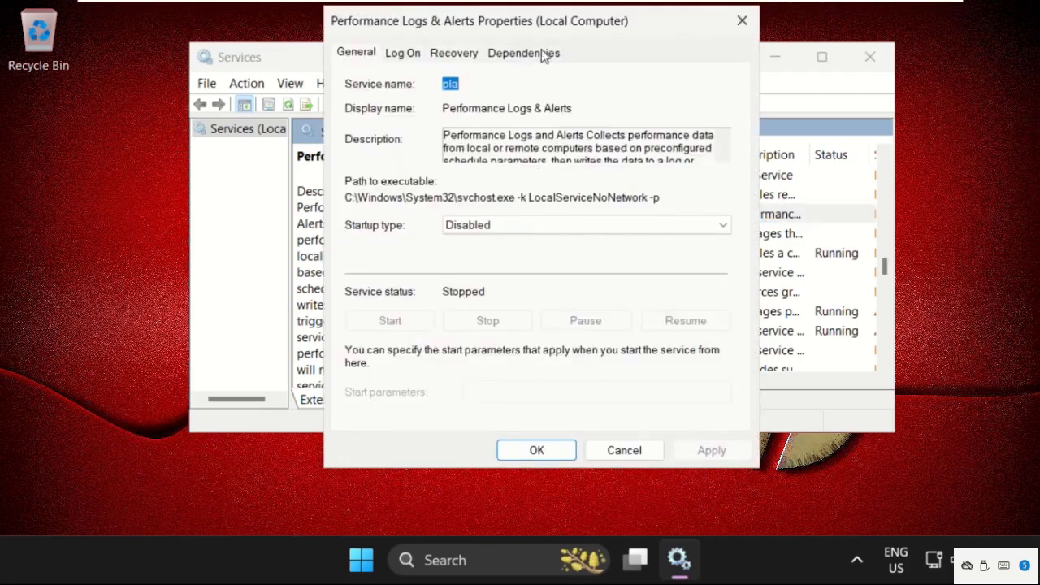
Step: Set the Performance Logs & Alerts startup type to Automatic, start the service, and close the Services console
left_click_drag(553, 27, 578, 61)
left_click(526, 260)
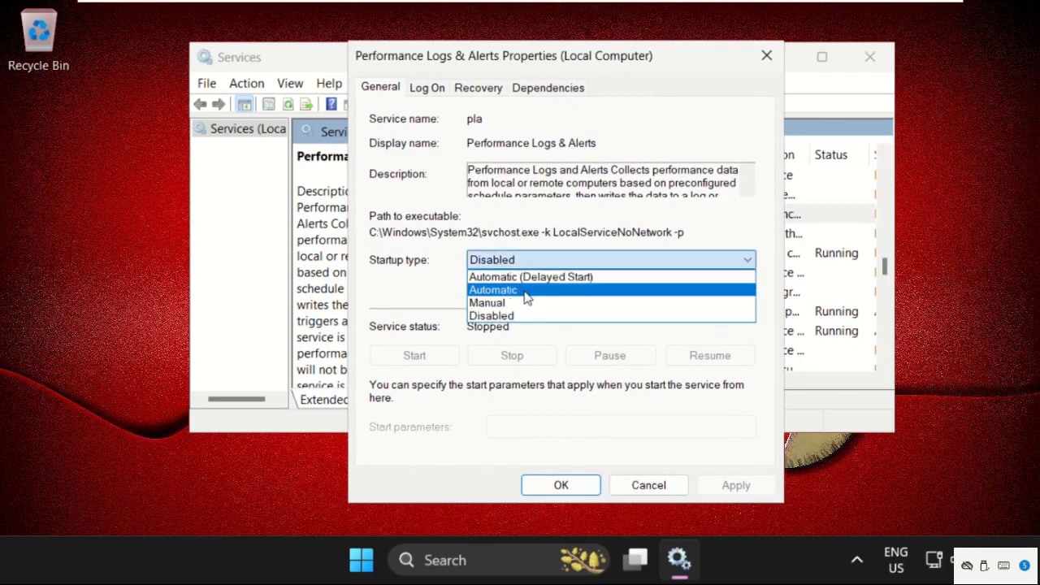
left_click(526, 291)
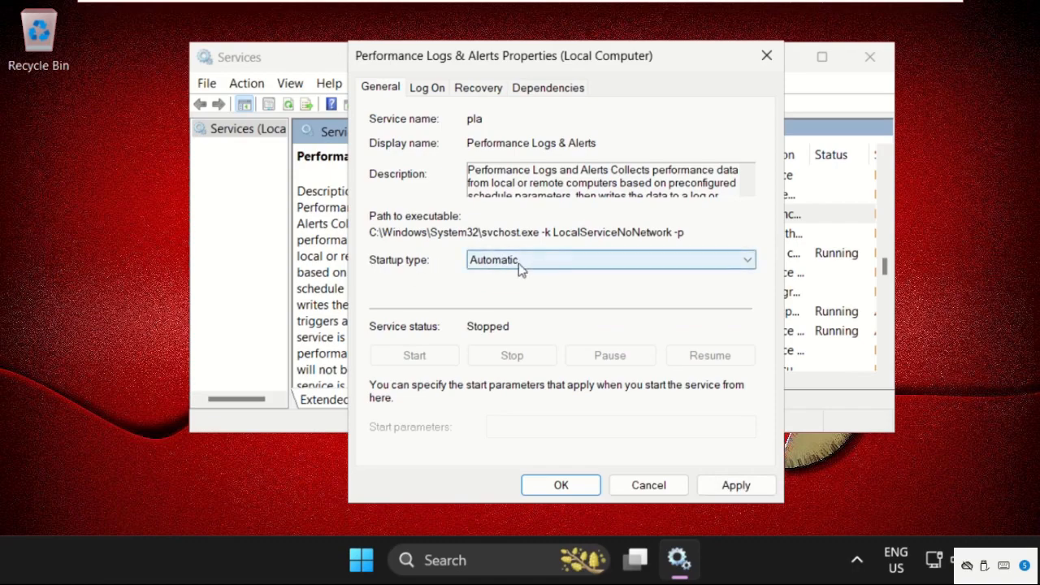
left_click(736, 485)
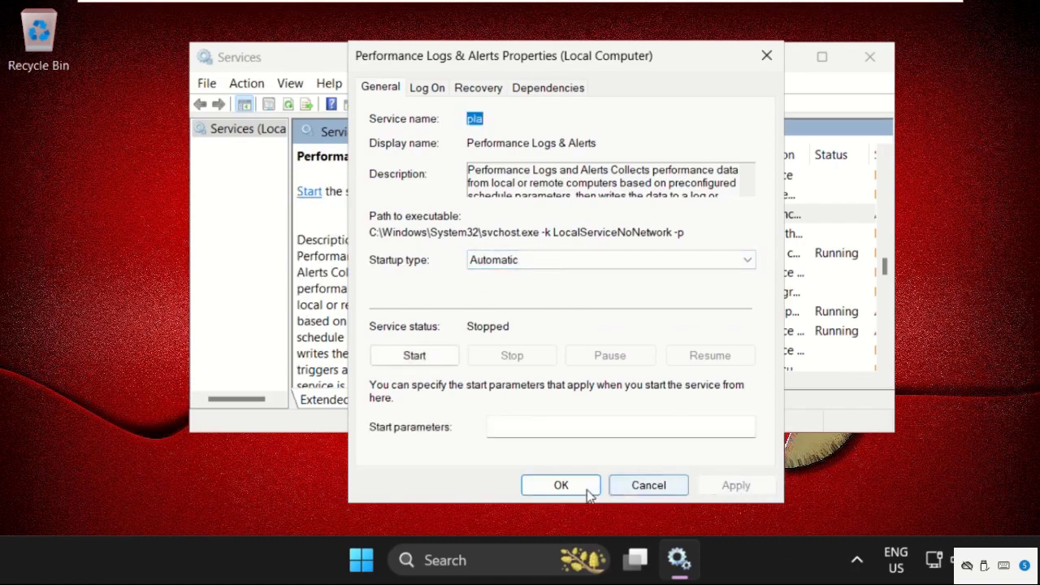
left_click(561, 485)
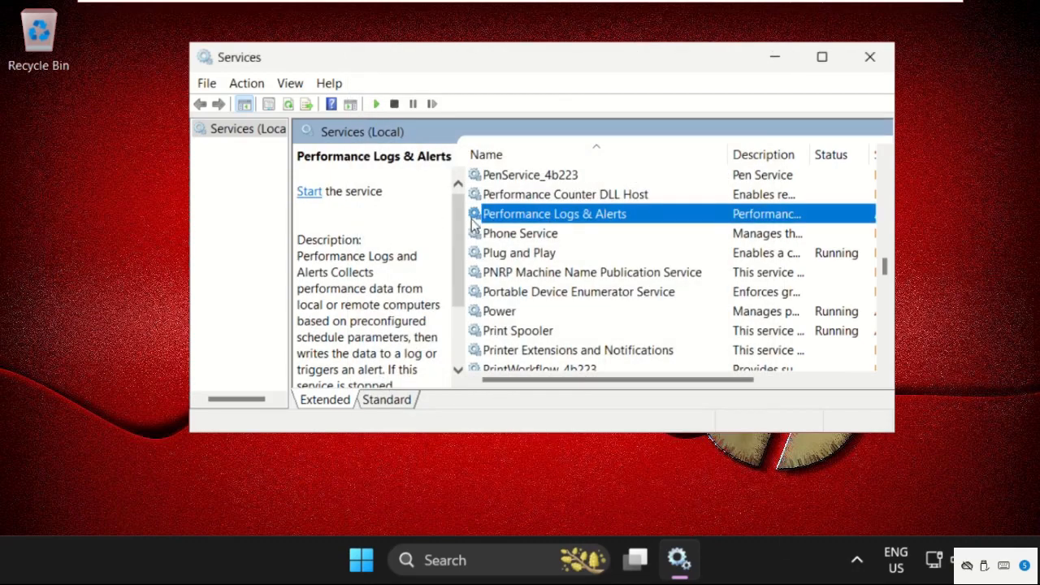
left_click(312, 194)
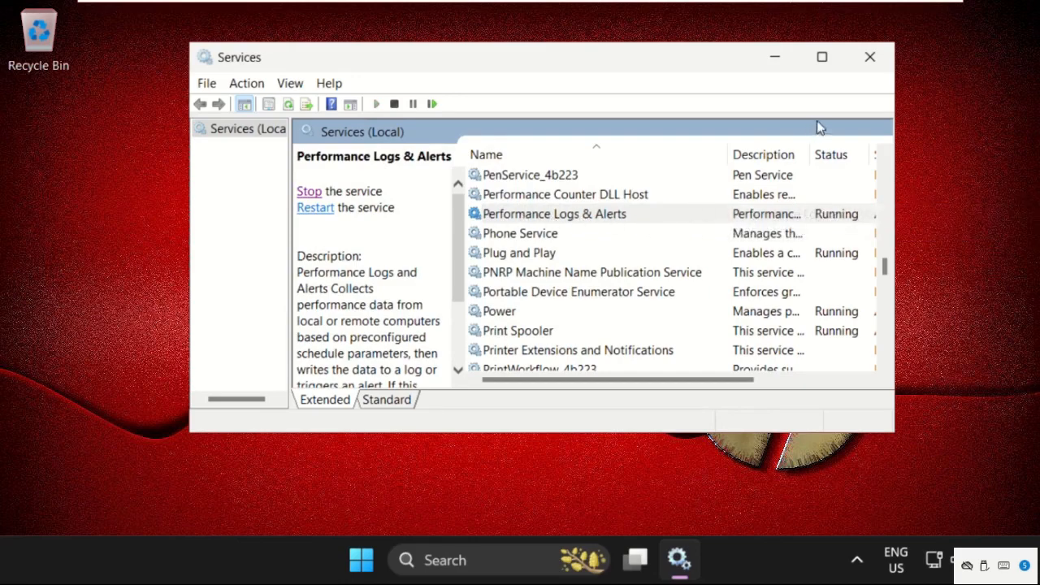
left_click(870, 57)
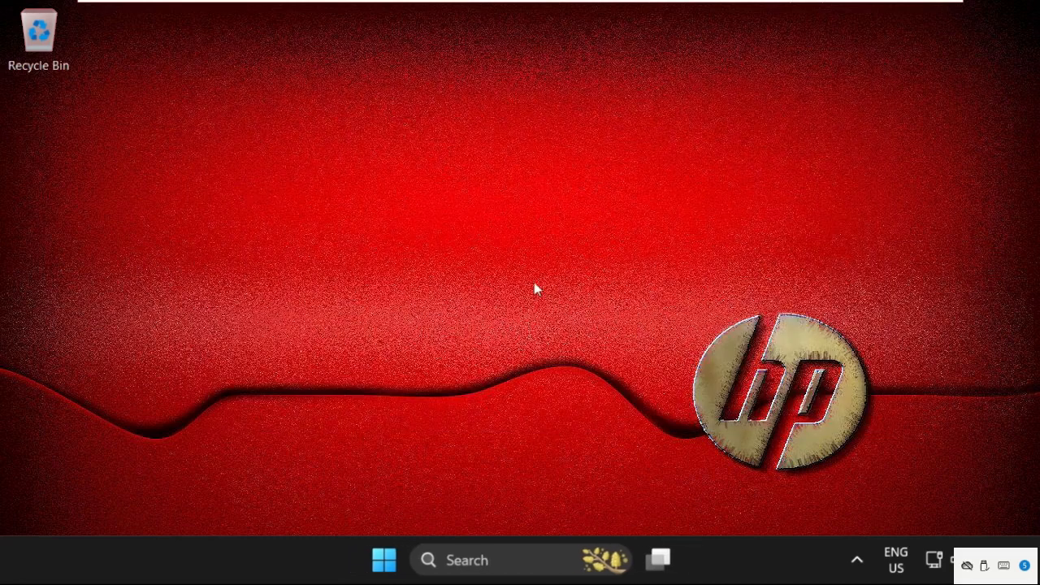
Step: Reopen Windows Settings and open Advanced system settings from the System About page
left_click(504, 554)
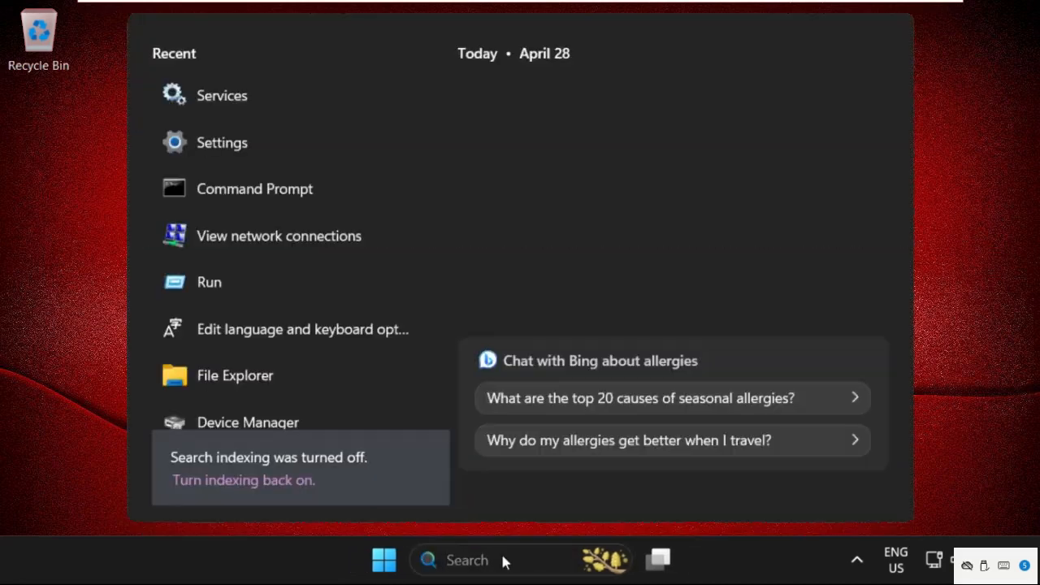
type("seet")
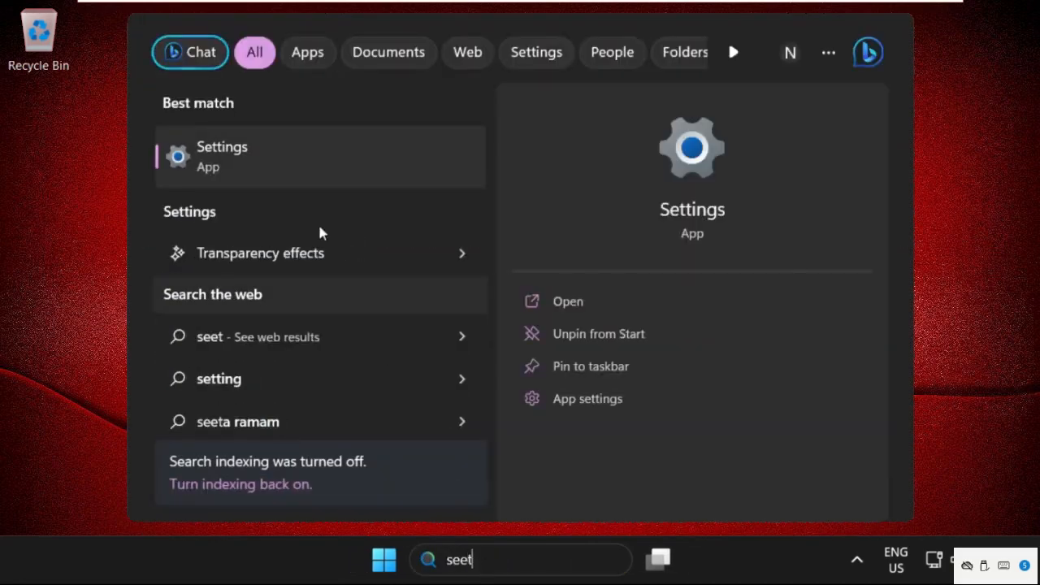
left_click(302, 168)
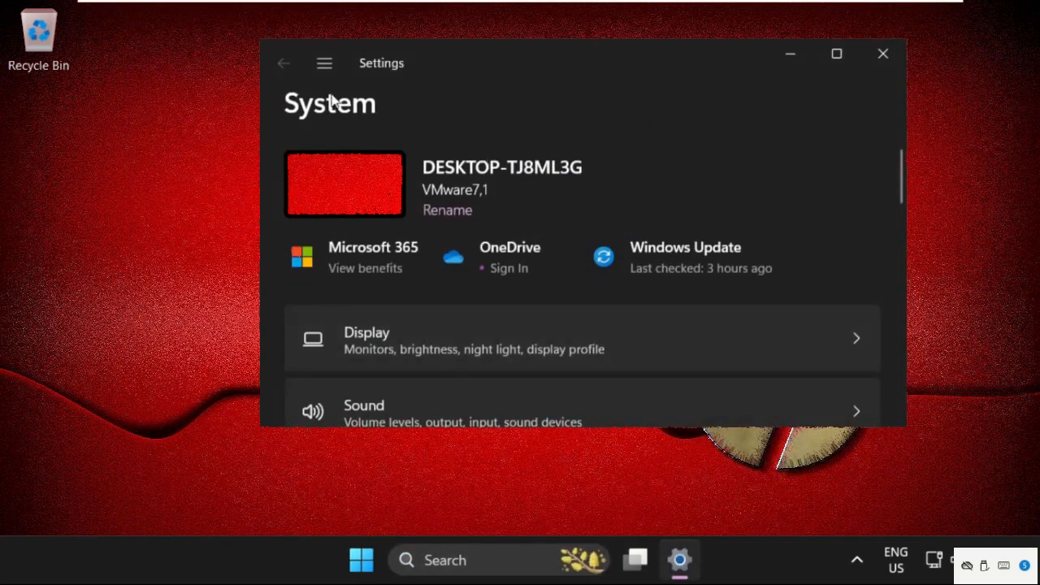
scroll(409, 255, "down", 12)
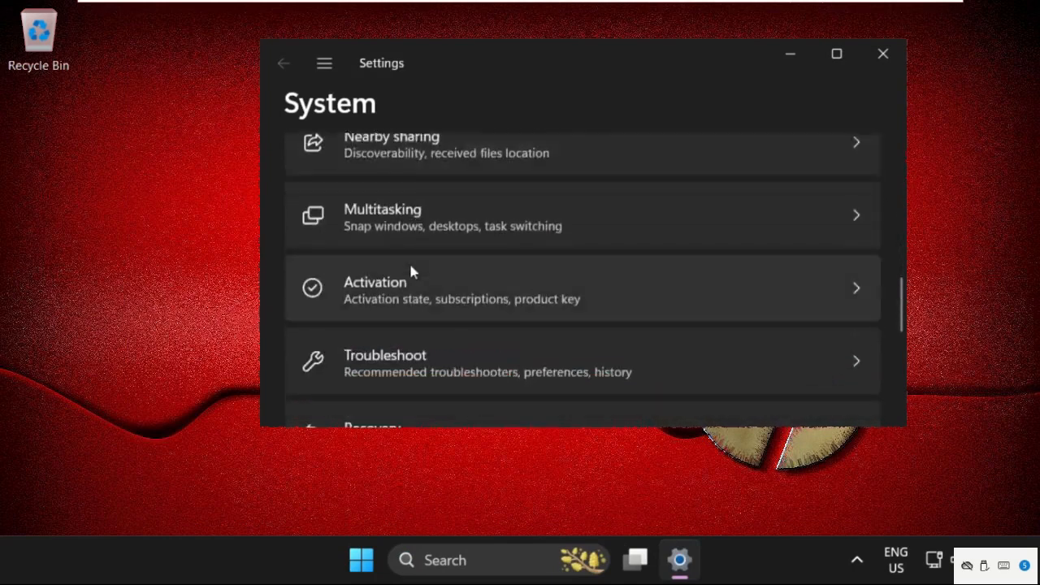
left_click(390, 356)
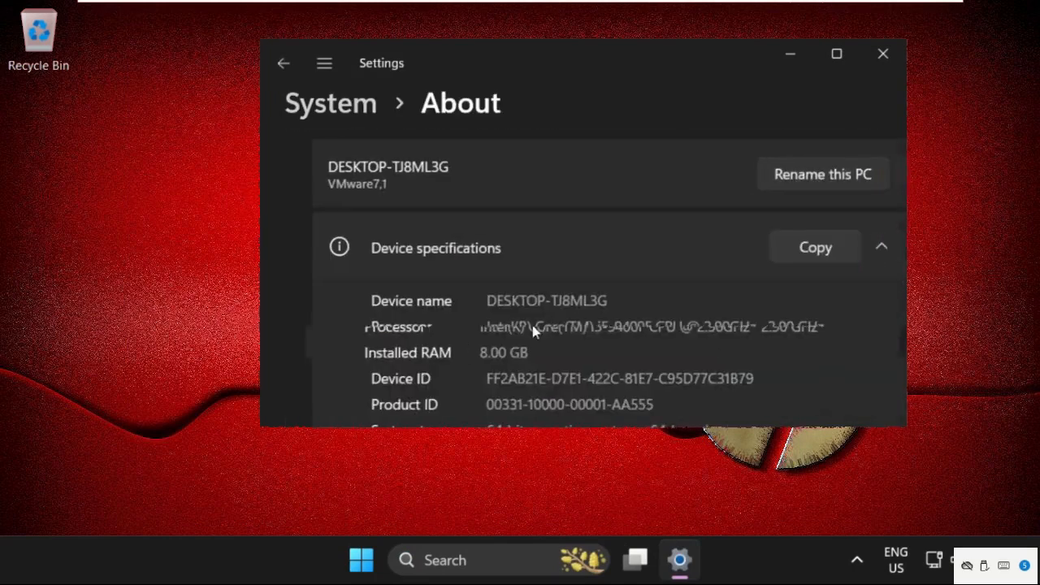
scroll(590, 281, "down", 2)
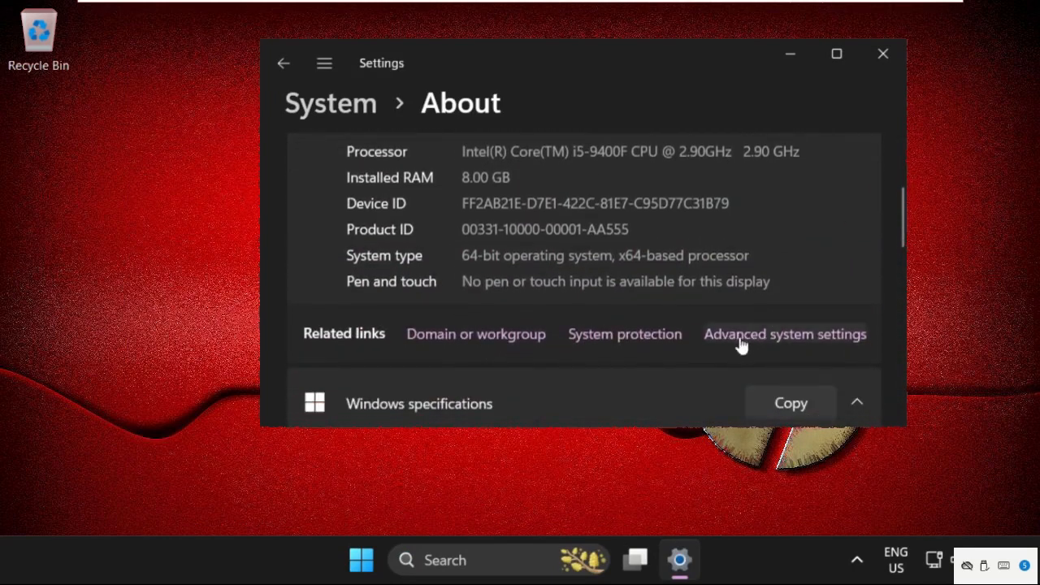
left_click(764, 344)
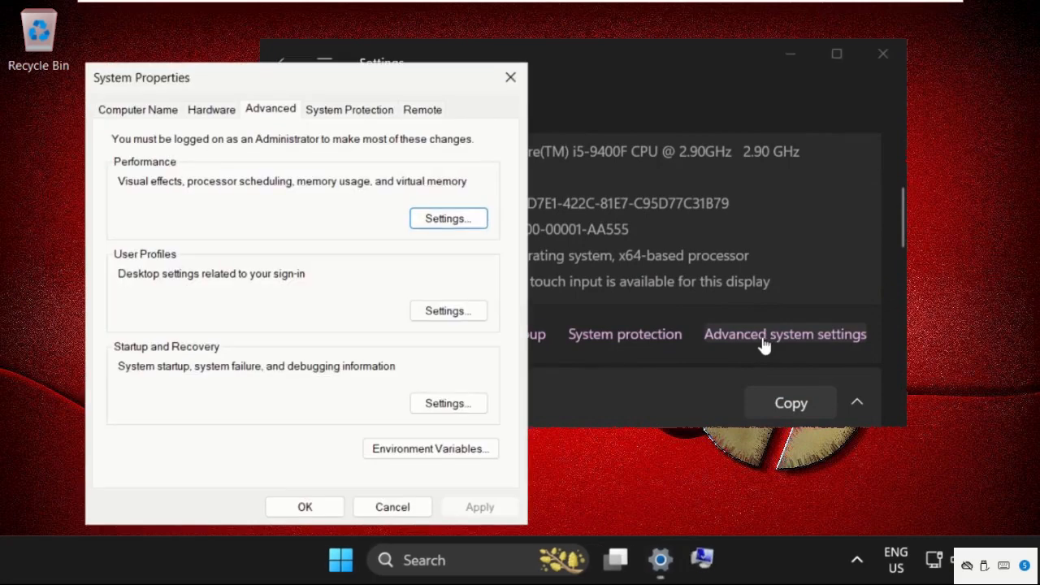
Step: Set the device installation settings to No for automatic manufacturers' app downloads, save the change, and close System Properties and Settings
left_click(218, 115)
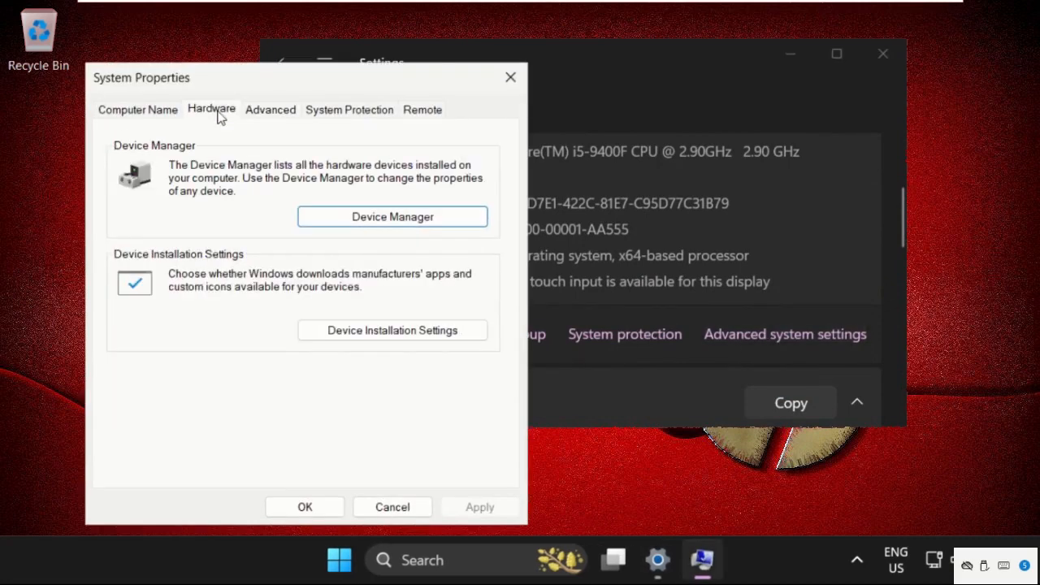
left_click(367, 333)
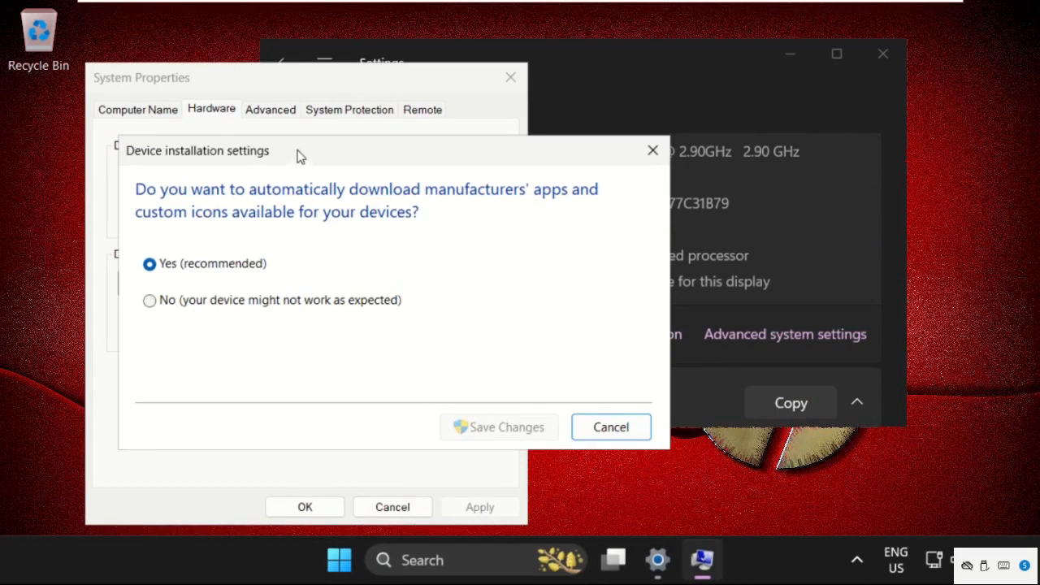
left_click_drag(298, 156, 527, 146)
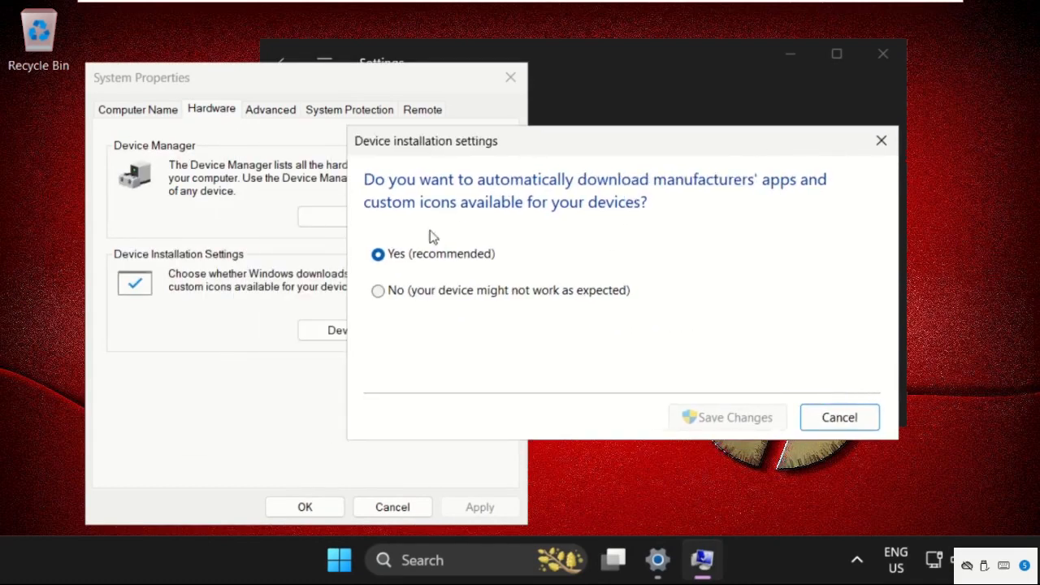
left_click(379, 293)
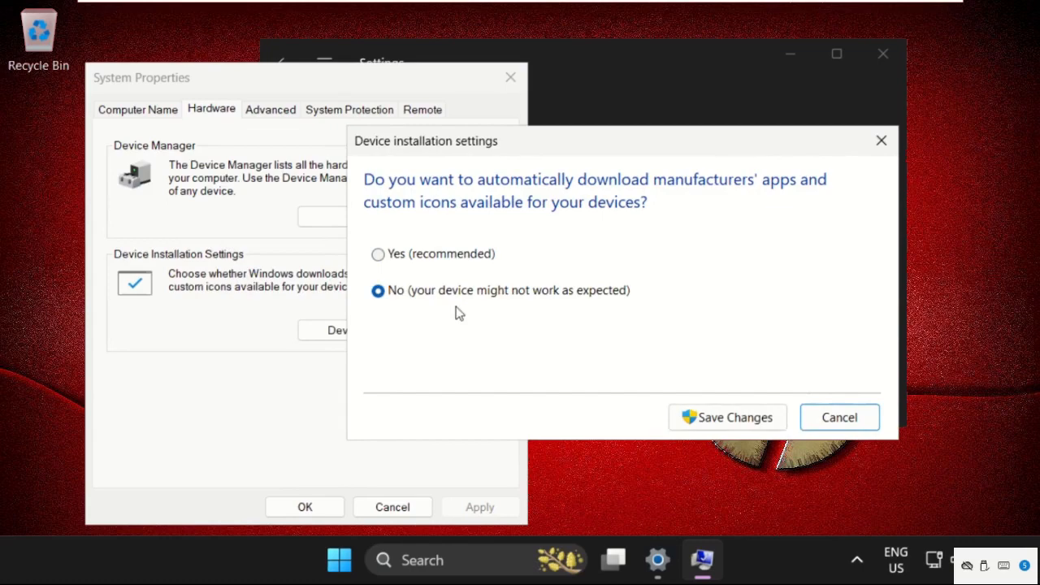
left_click(706, 418)
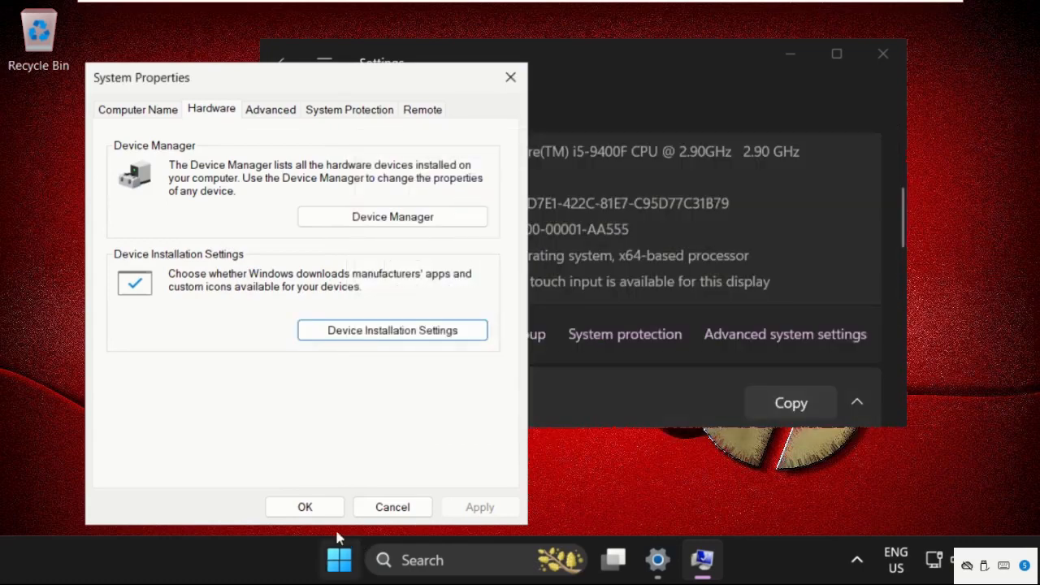
left_click(303, 509)
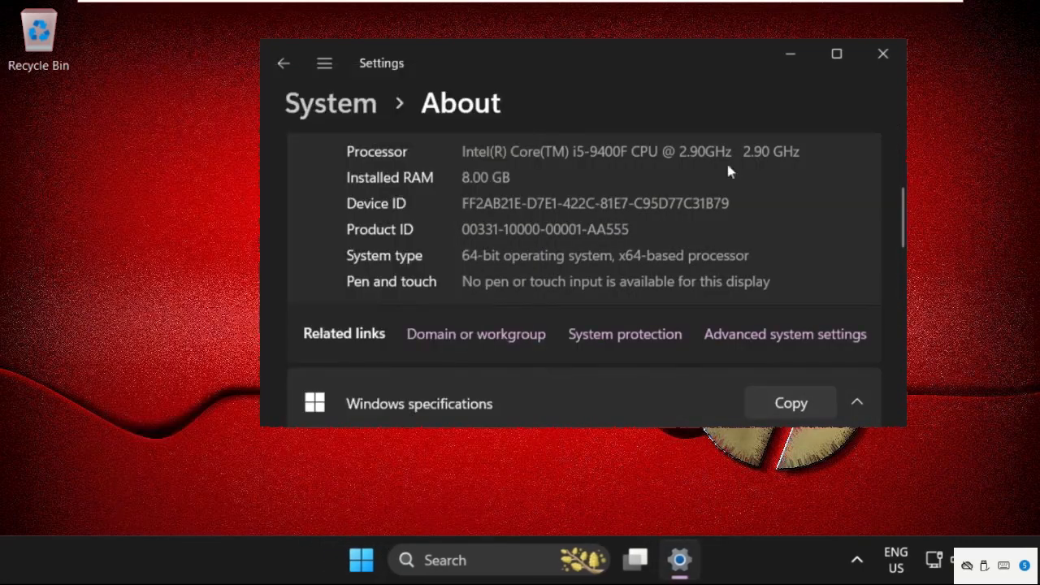
left_click(892, 52)
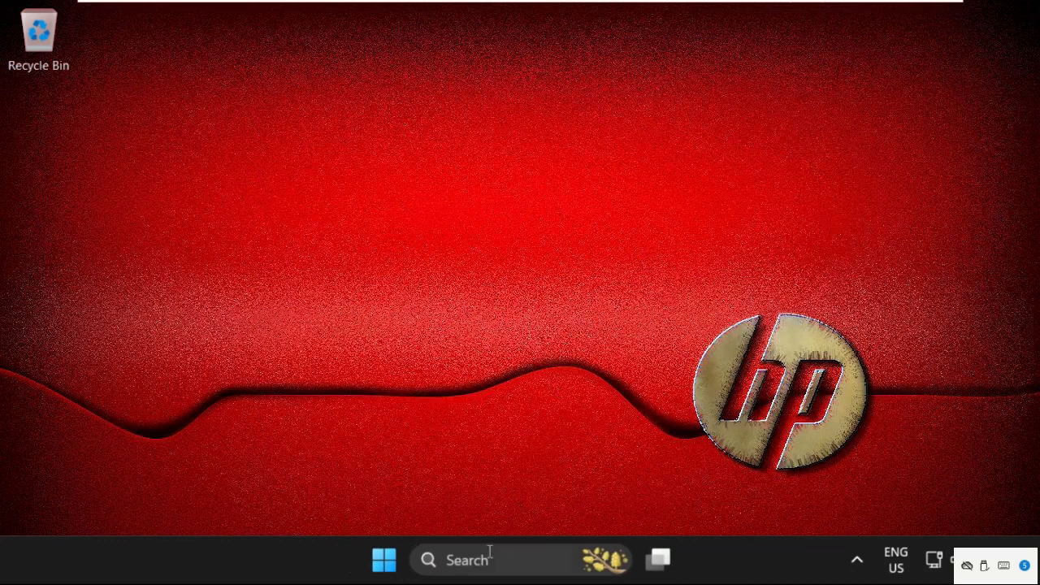
Step: Find and open Device Manager, and move its window nearer the middle of the desktop
left_click(490, 554)
type("device Manager")
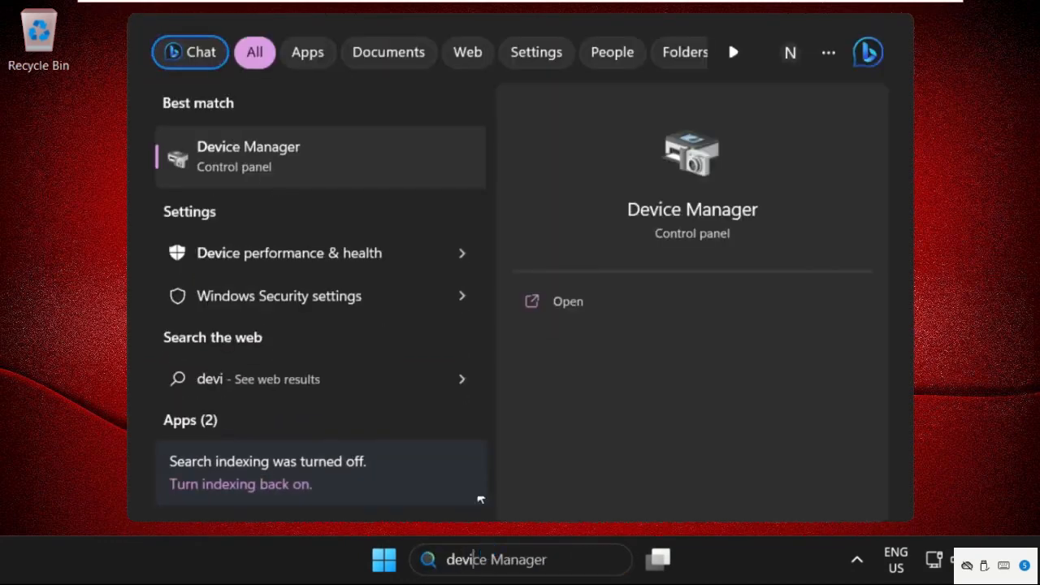
left_click(291, 163)
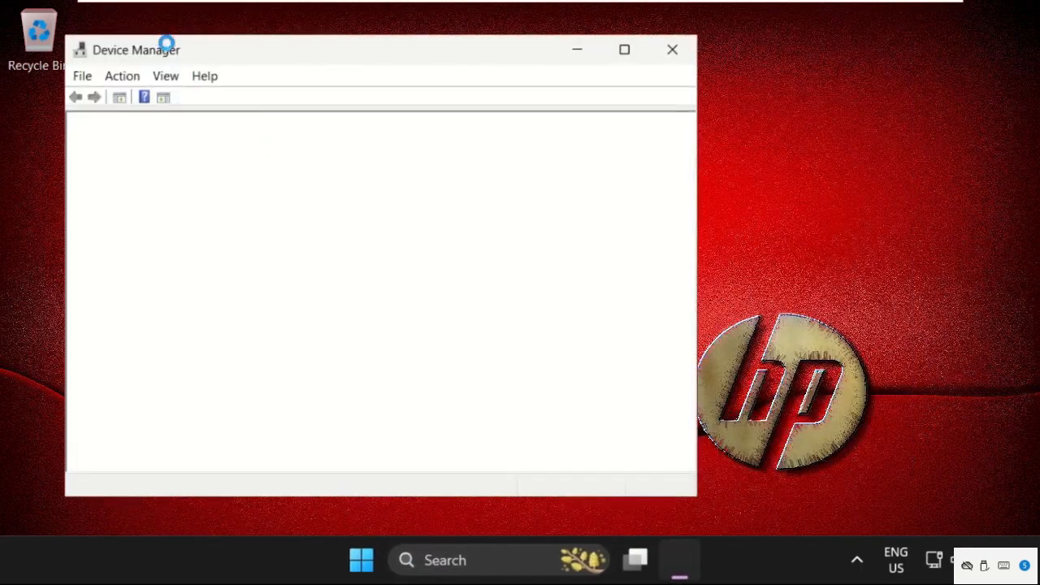
left_click_drag(220, 56, 381, 65)
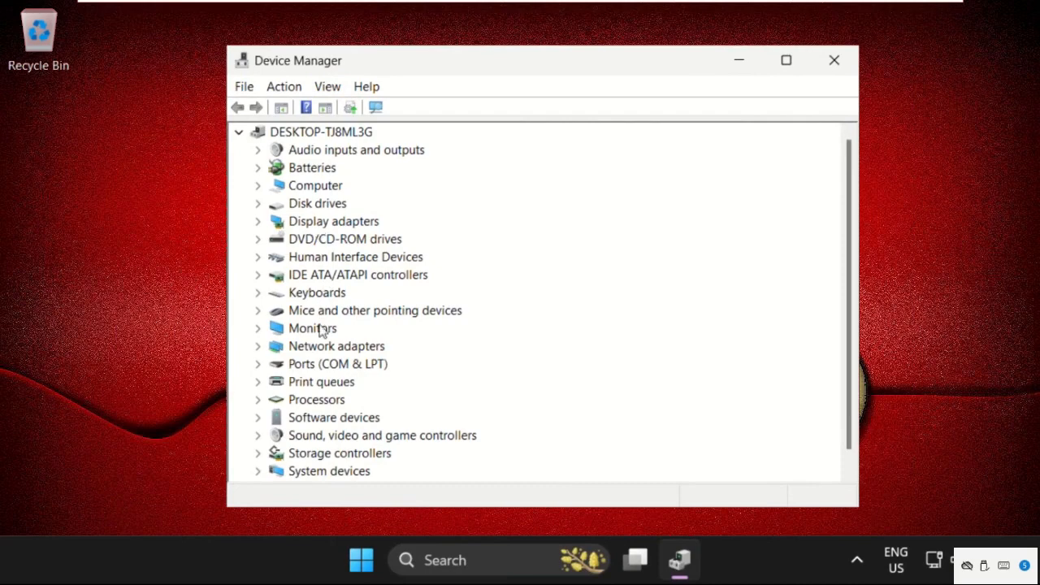
Step: Open the properties of High Definition Audio Device under Sound, video and game controllers
scroll(321, 329, "down", 1)
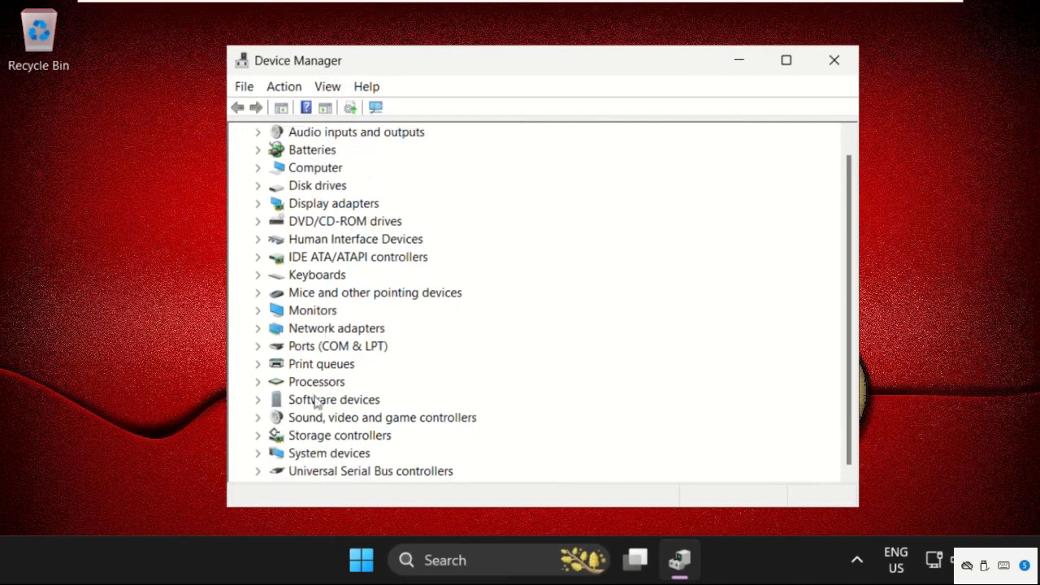
left_click(258, 421)
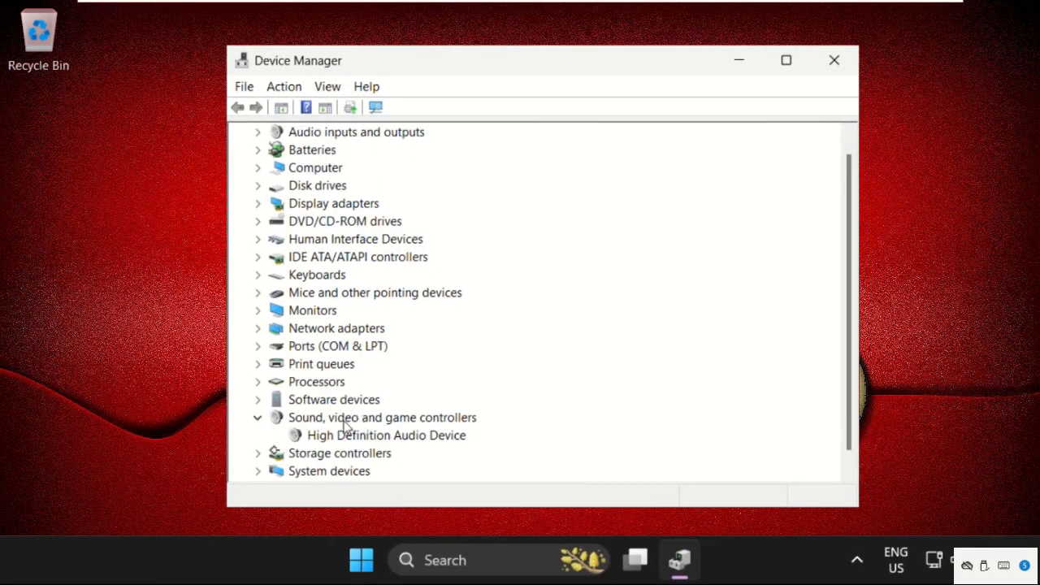
left_click(349, 438)
right_click(375, 436)
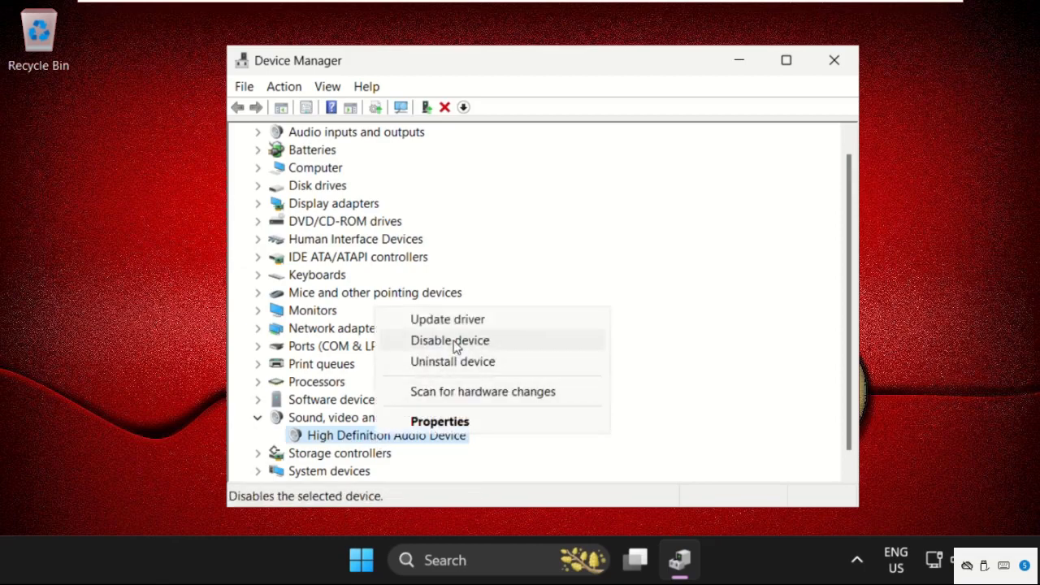
left_click(450, 418)
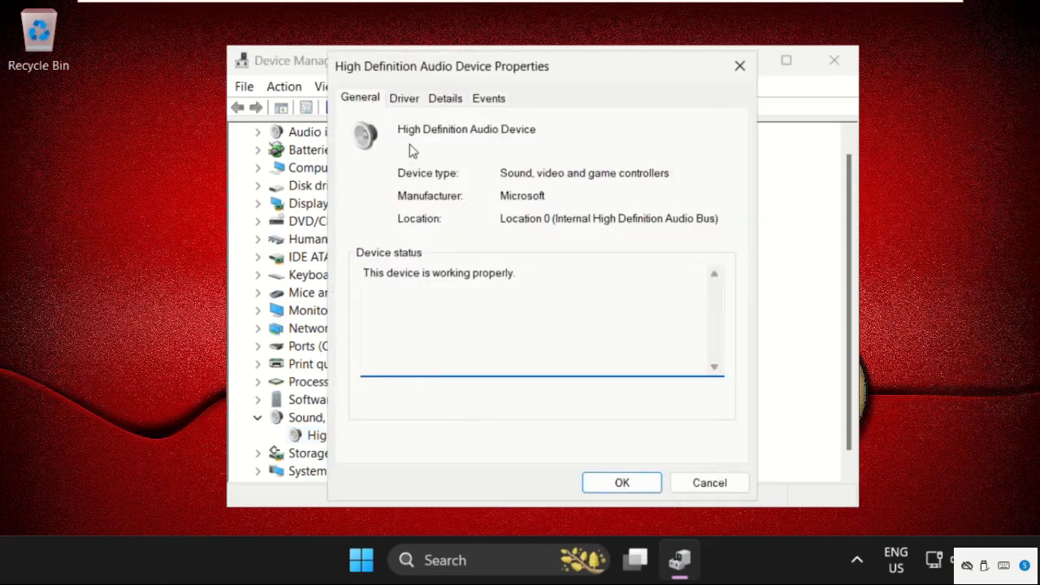
Step: Run an automatic driver search for the High Definition Audio Device and close the update wizard
left_click(413, 105)
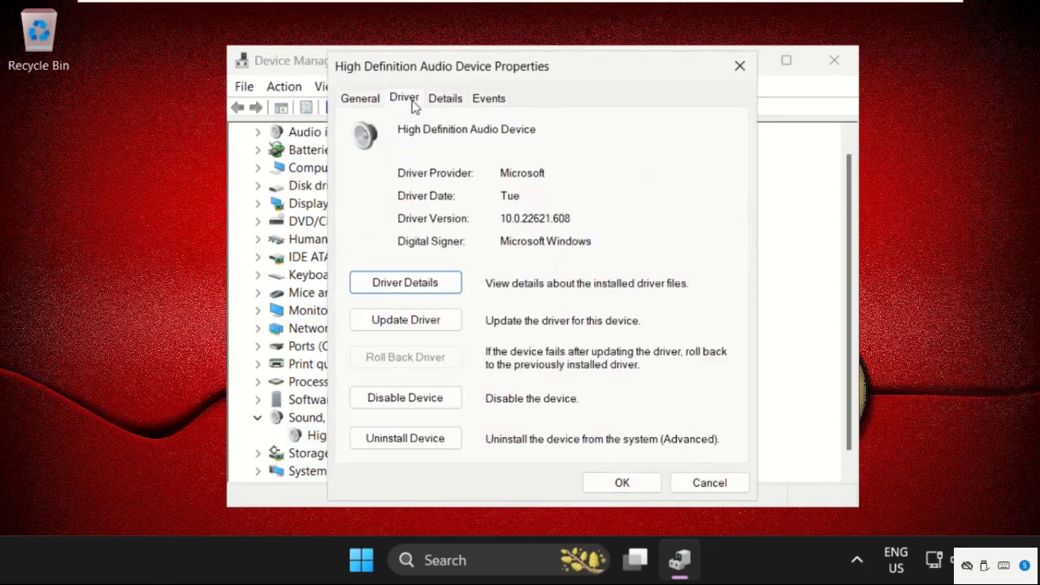
left_click(403, 323)
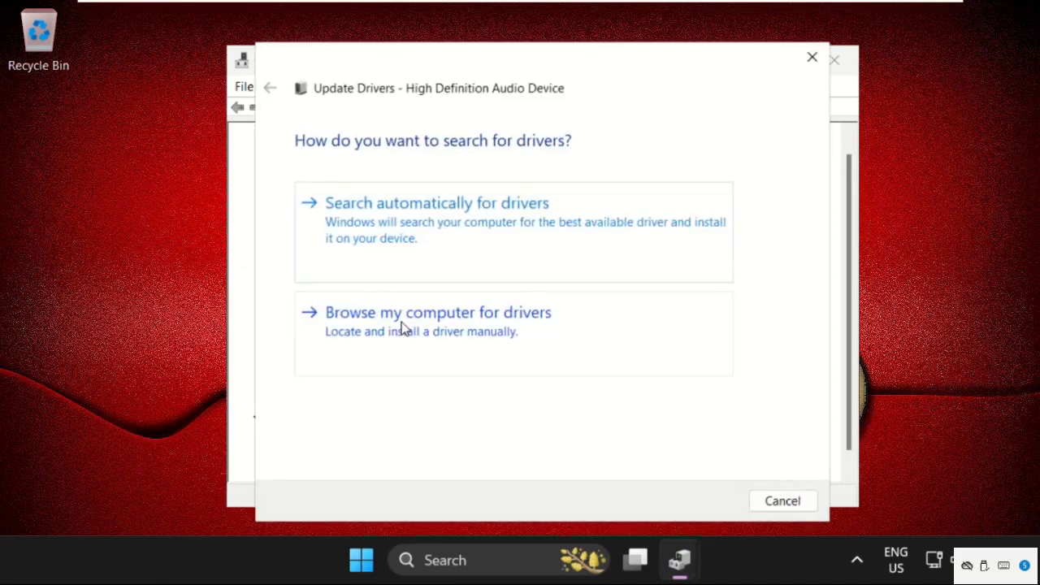
left_click(431, 231)
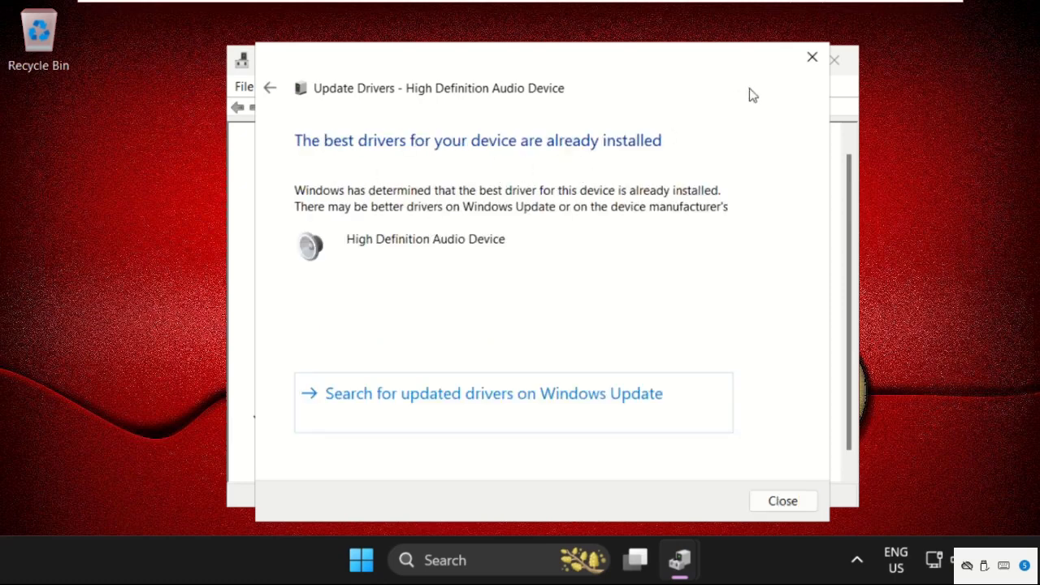
left_click(812, 58)
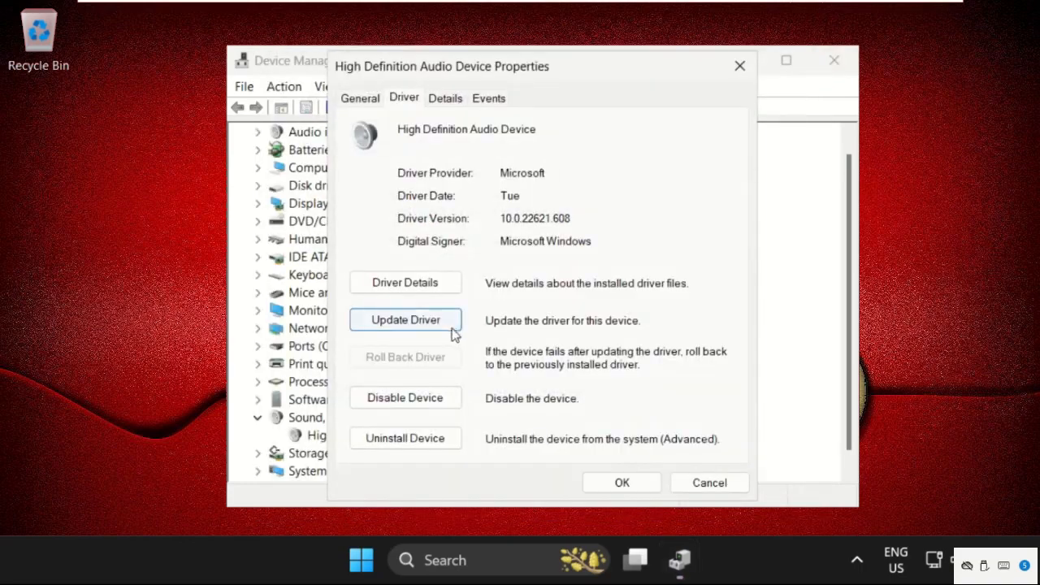
Step: Install the High Definition Audio Device driver manually from the computer's list of available drivers, accept the warning, and close Device Manager
left_click(406, 320)
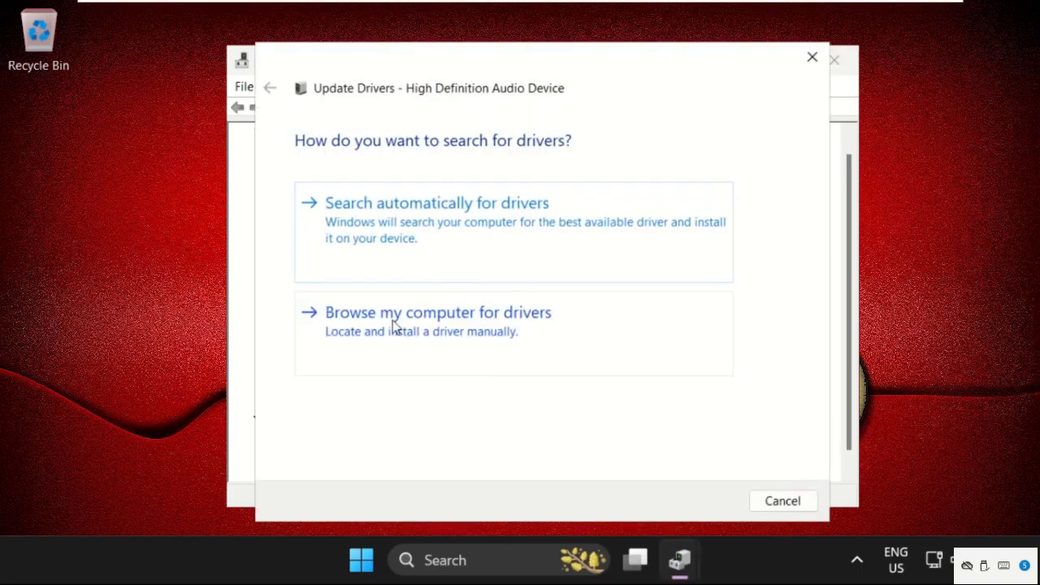
left_click(447, 333)
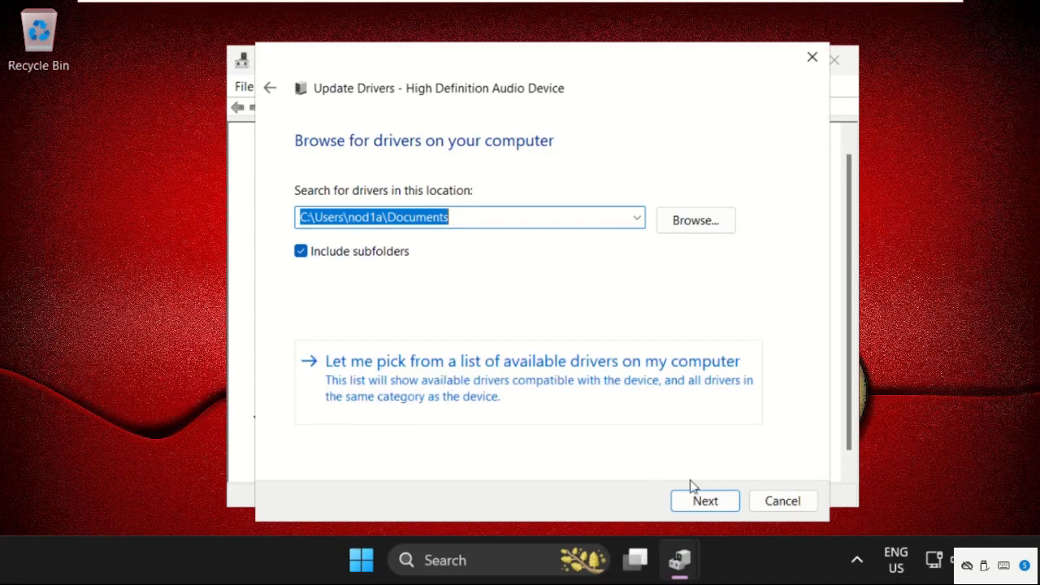
left_click(567, 392)
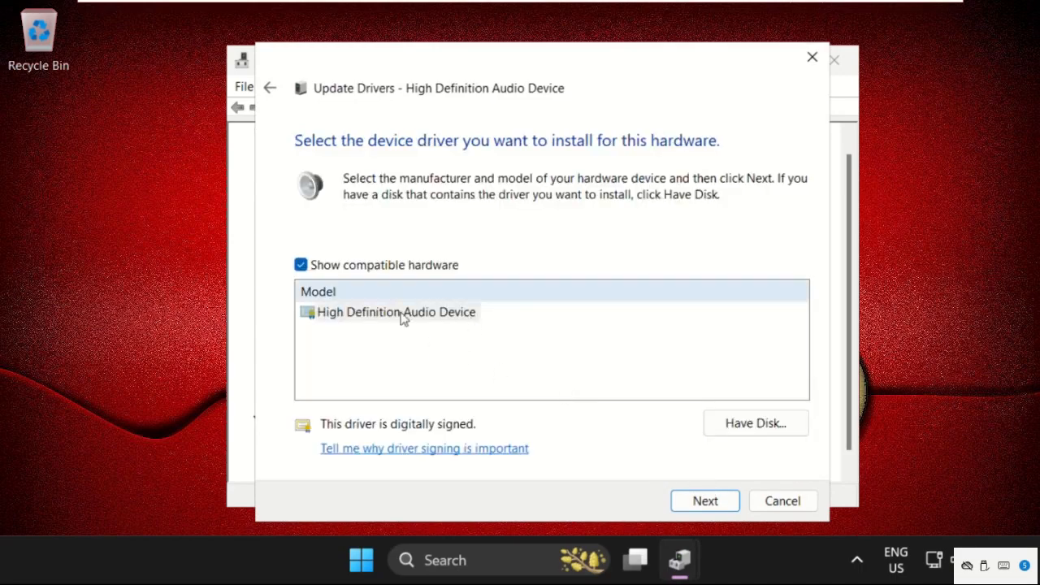
left_click(399, 314)
left_click(702, 501)
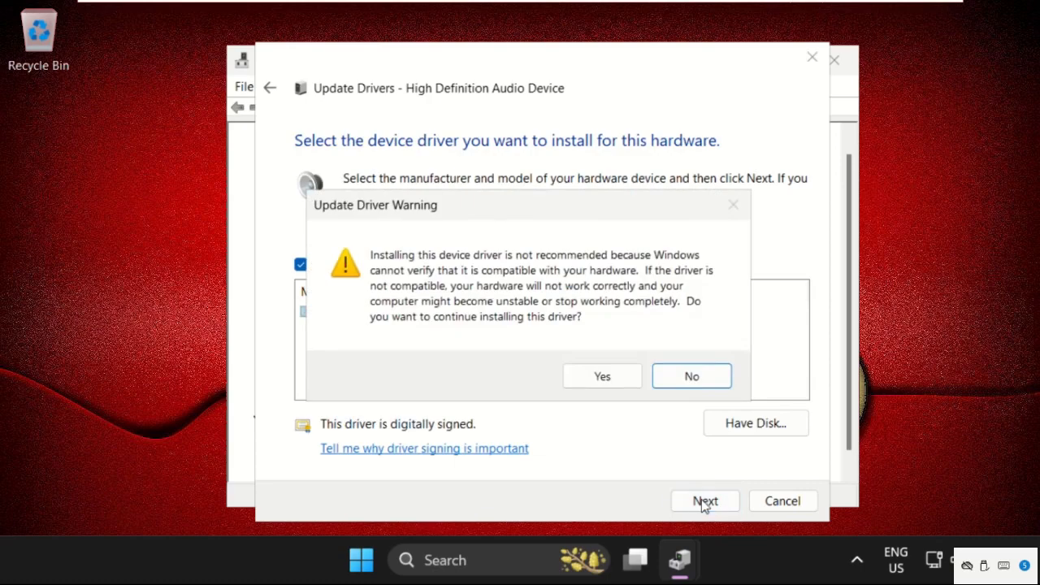
left_click(601, 377)
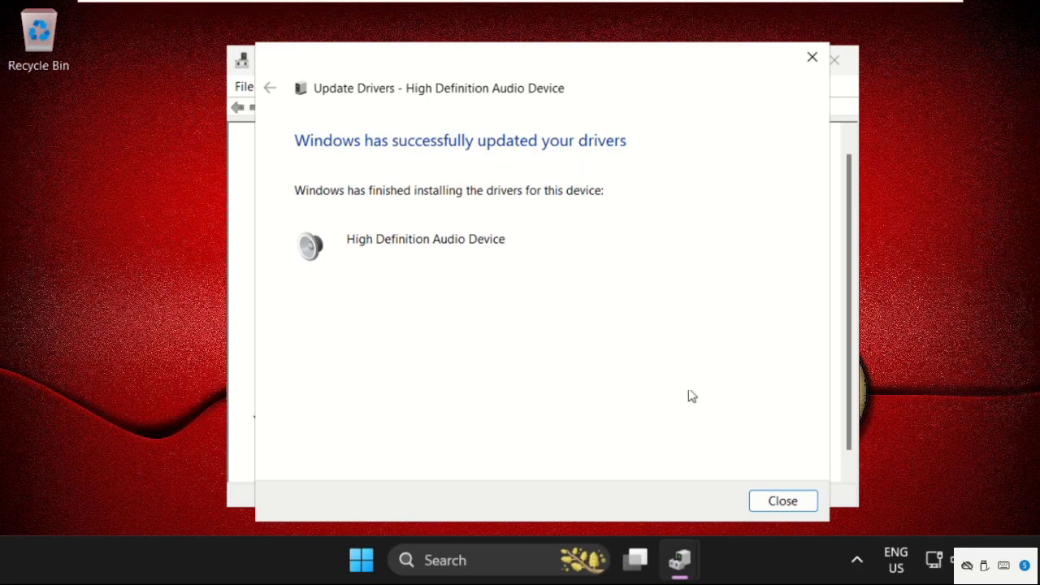
left_click(781, 500)
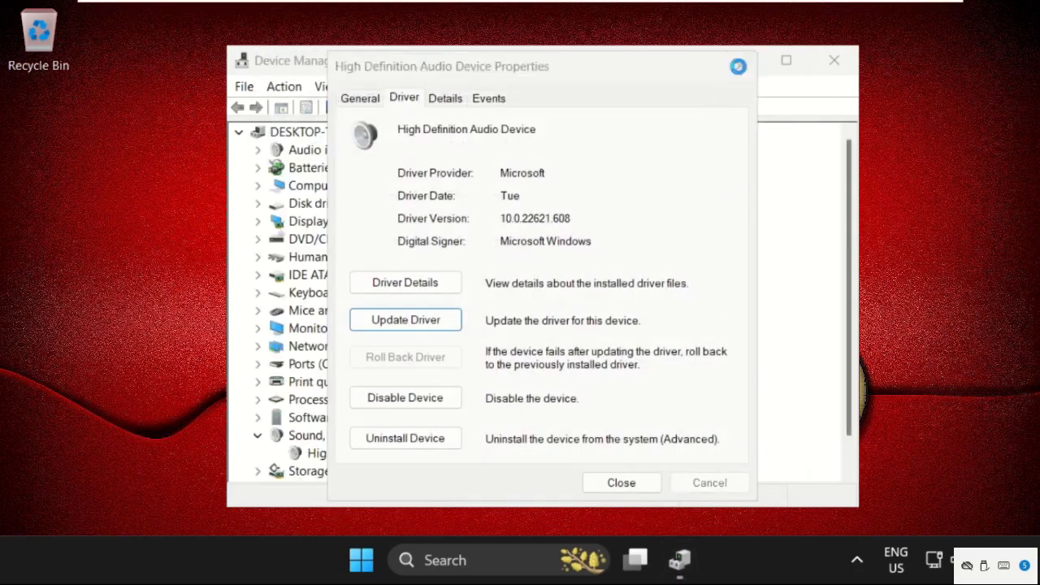
left_click(739, 65)
left_click(835, 62)
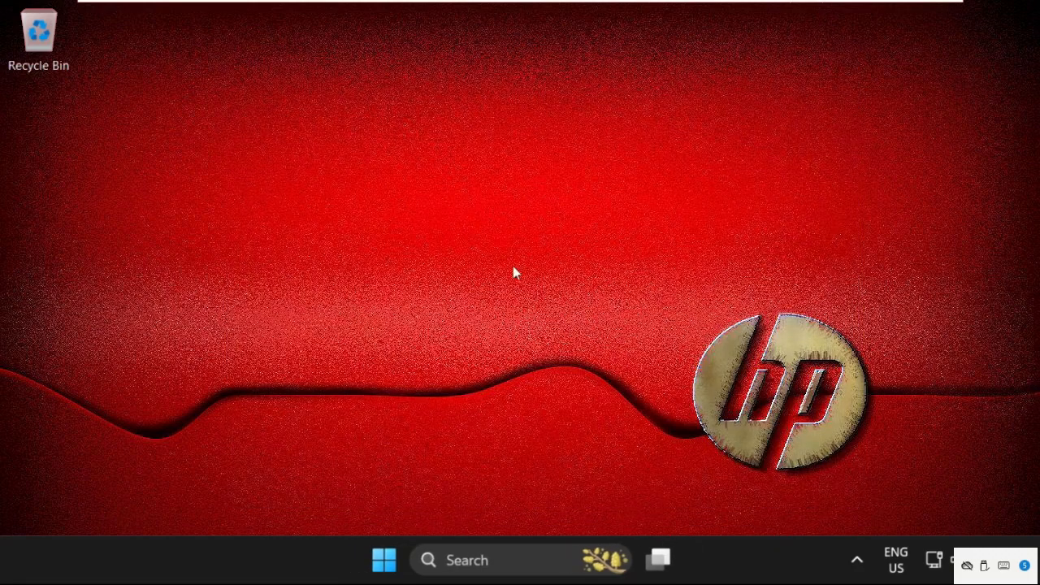
Step: Reopen Windows Settings and go to the Other troubleshooters page under System Troubleshoot
left_click(490, 560)
type("settings")
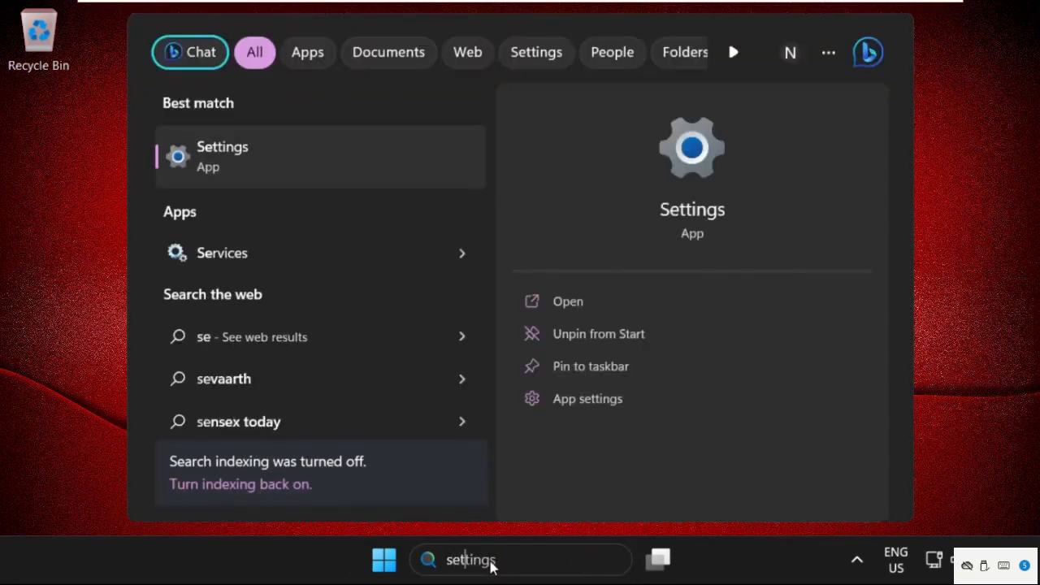
left_click(315, 160)
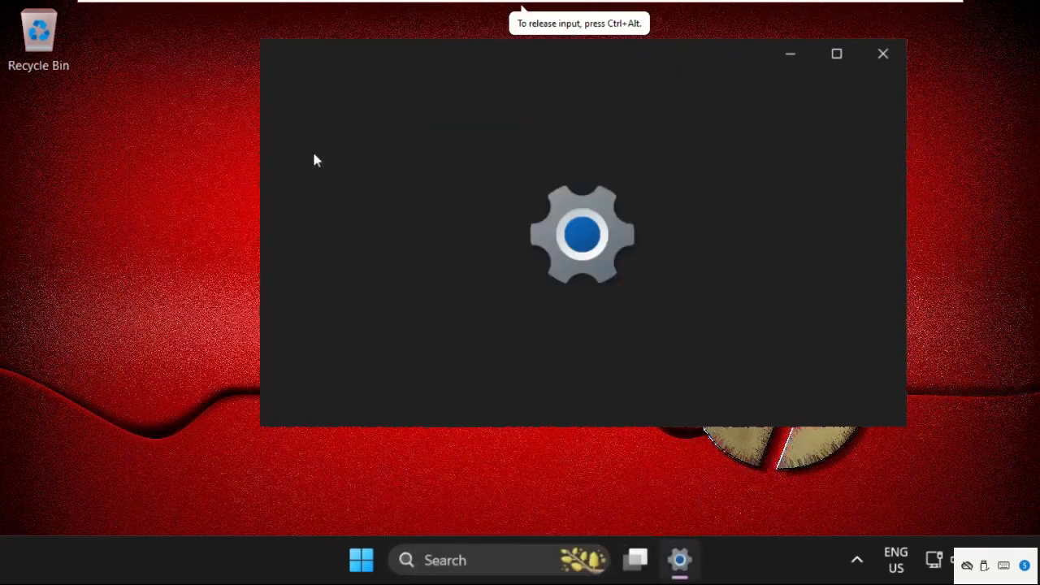
scroll(622, 220, "down", 5)
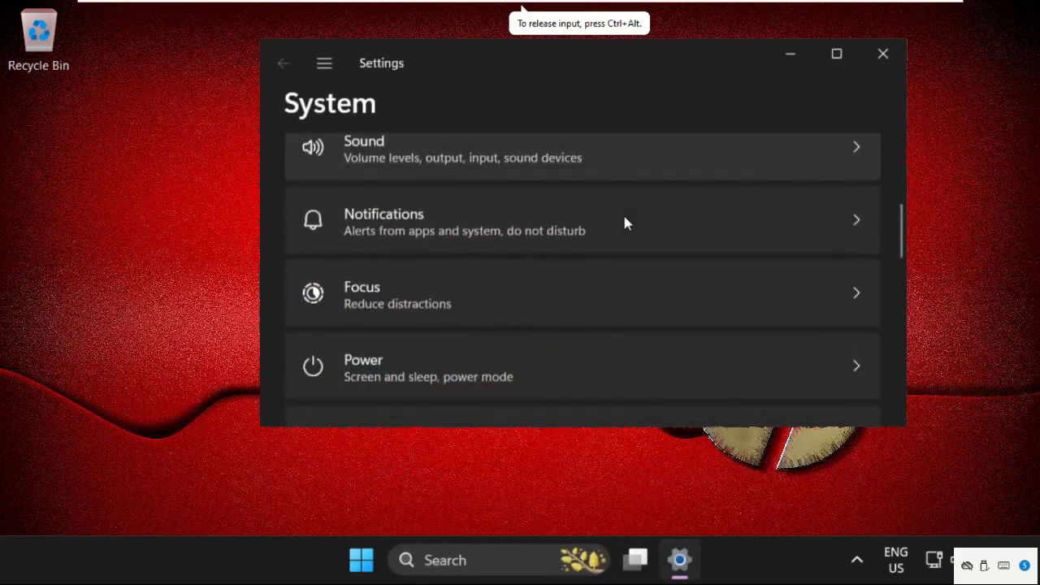
scroll(622, 222, "down", 5)
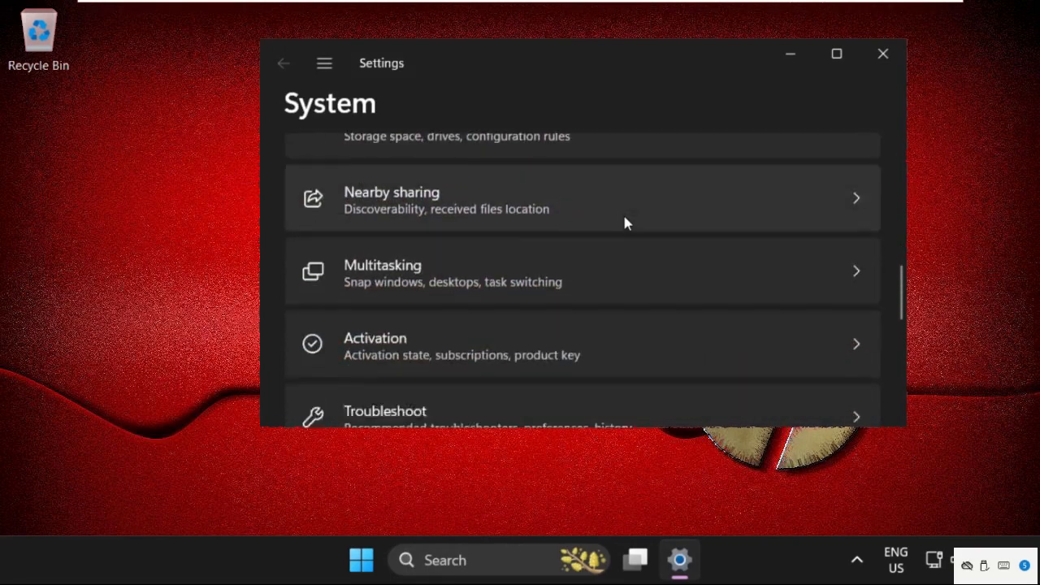
left_click(508, 268)
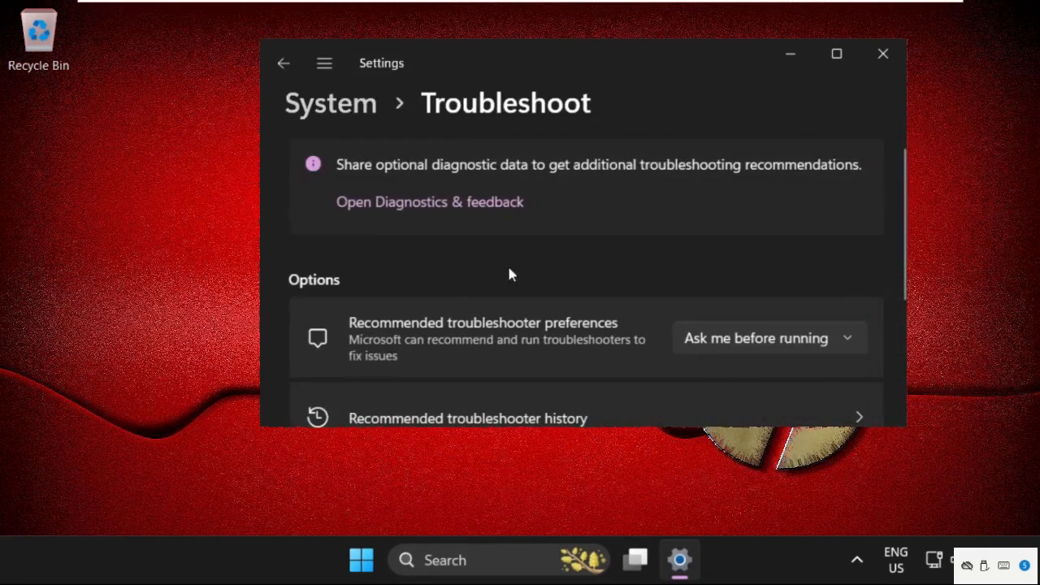
scroll(510, 273, "down", 1)
scroll(510, 274, "down", 2)
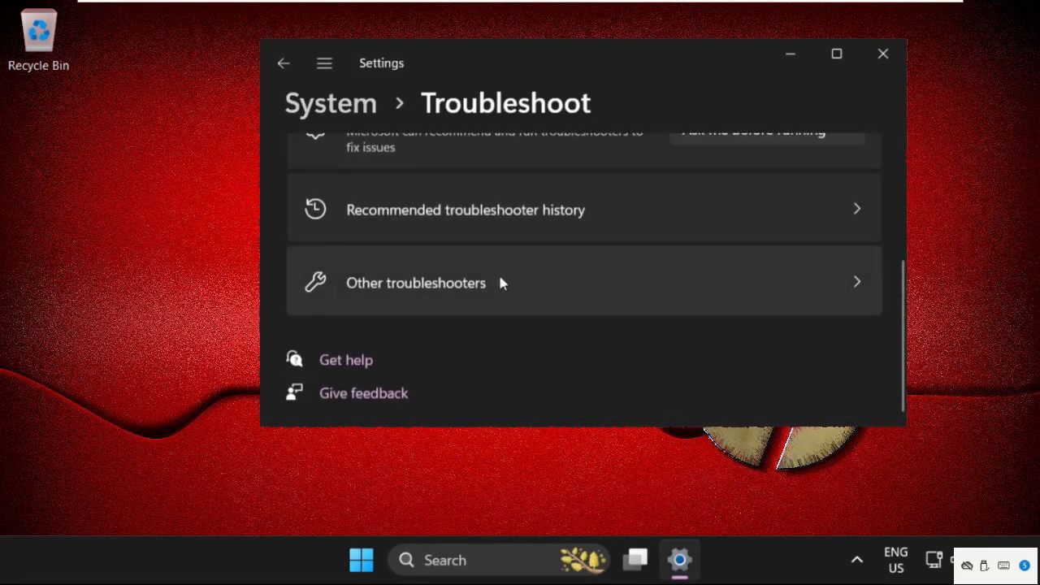
left_click(510, 289)
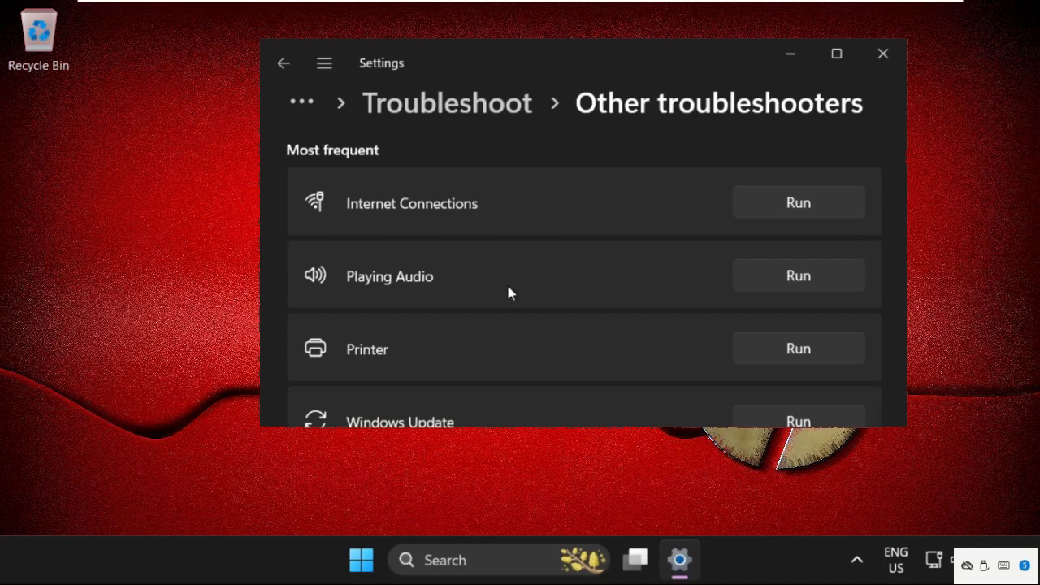
Step: Run the Playing Audio troubleshooter, choose to open Audio Enhancements, and close the troubleshooter
scroll(508, 289, "down", 1)
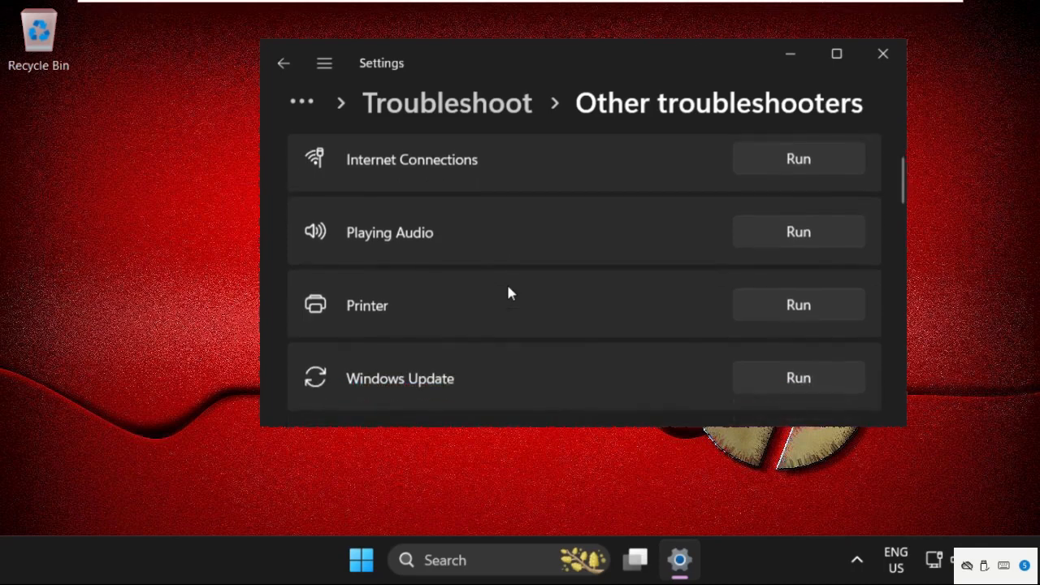
left_click(822, 233)
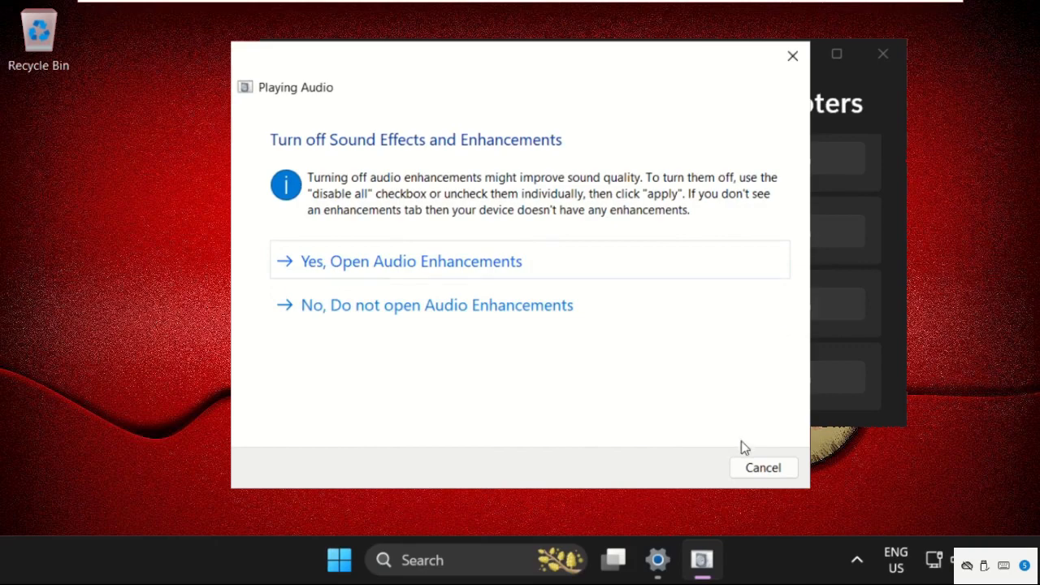
left_click(398, 274)
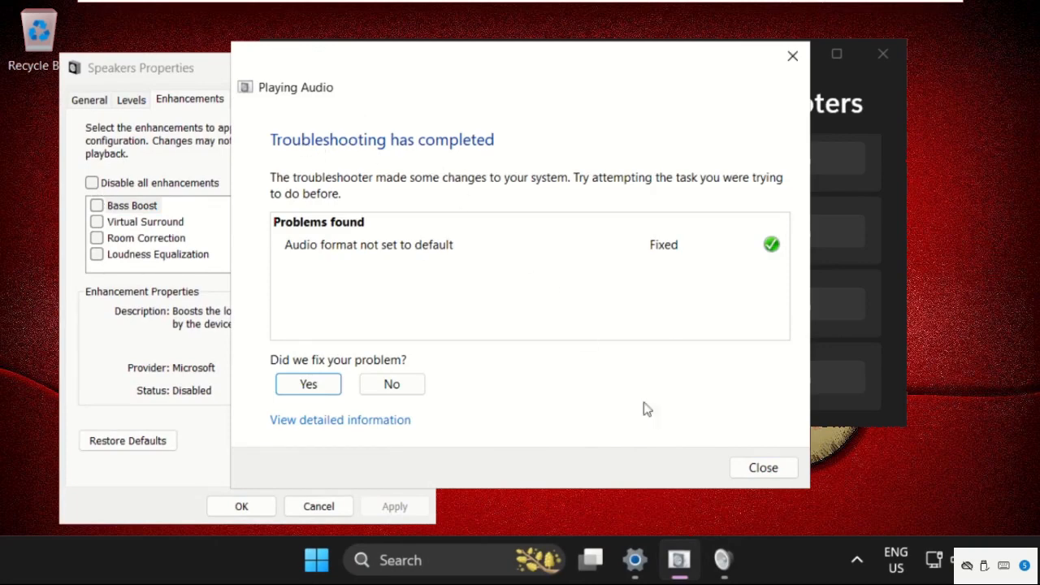
left_click(769, 468)
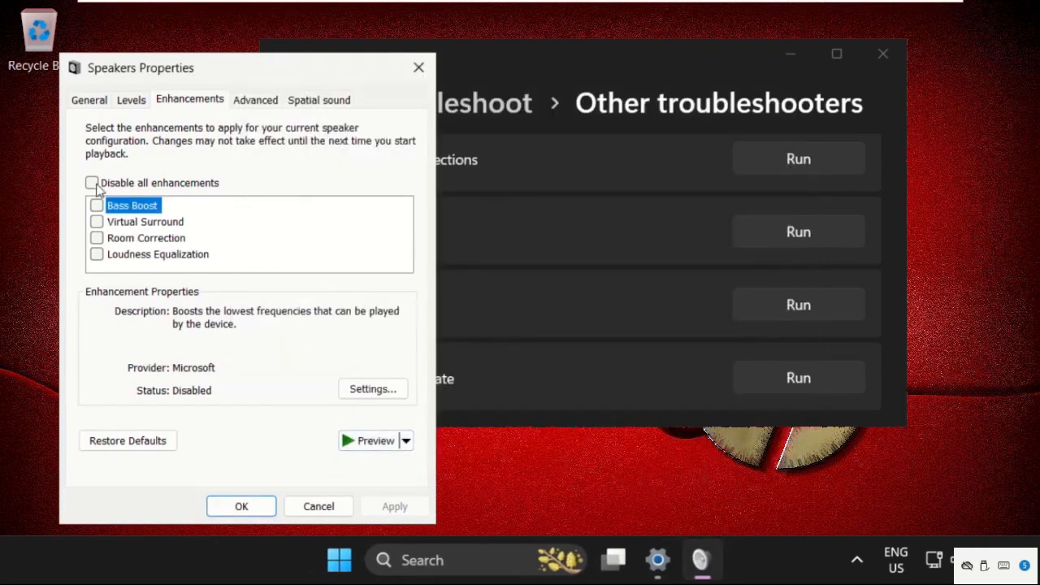
Step: Disable all enhancements for the speakers, apply the change, and close Speakers Properties and Settings
left_click(93, 184)
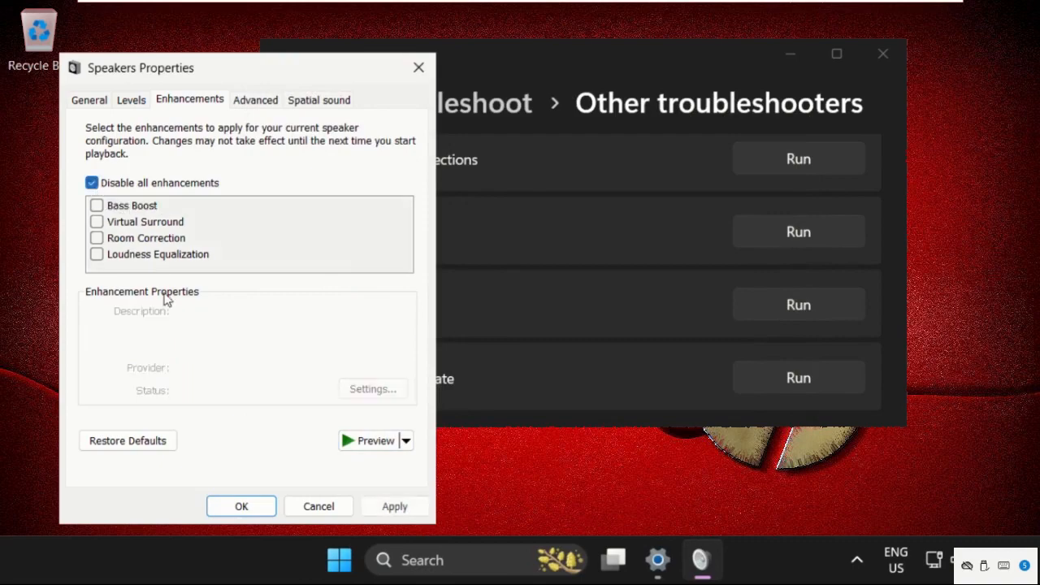
left_click(395, 507)
left_click(242, 507)
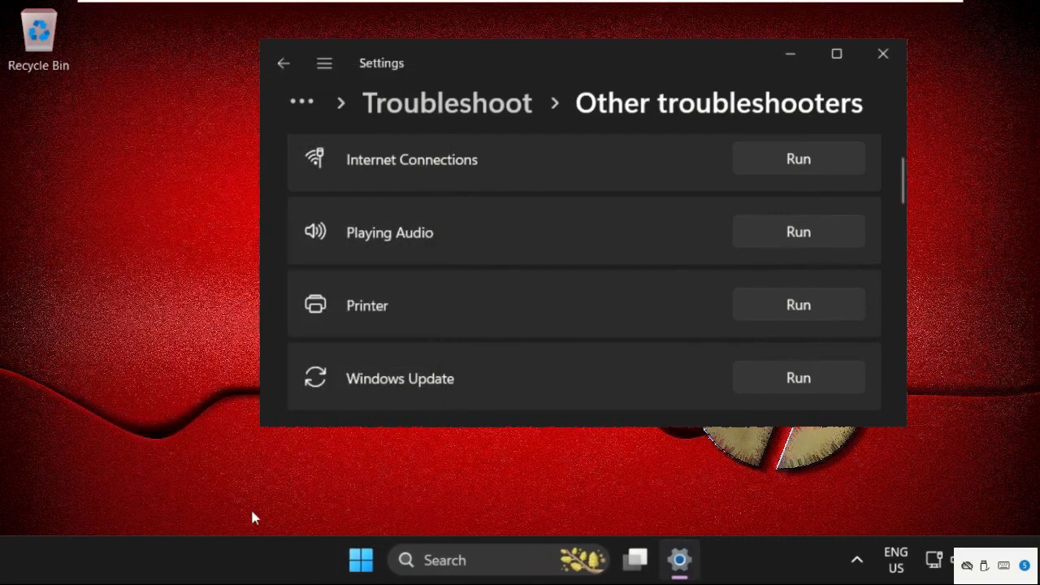
left_click(884, 56)
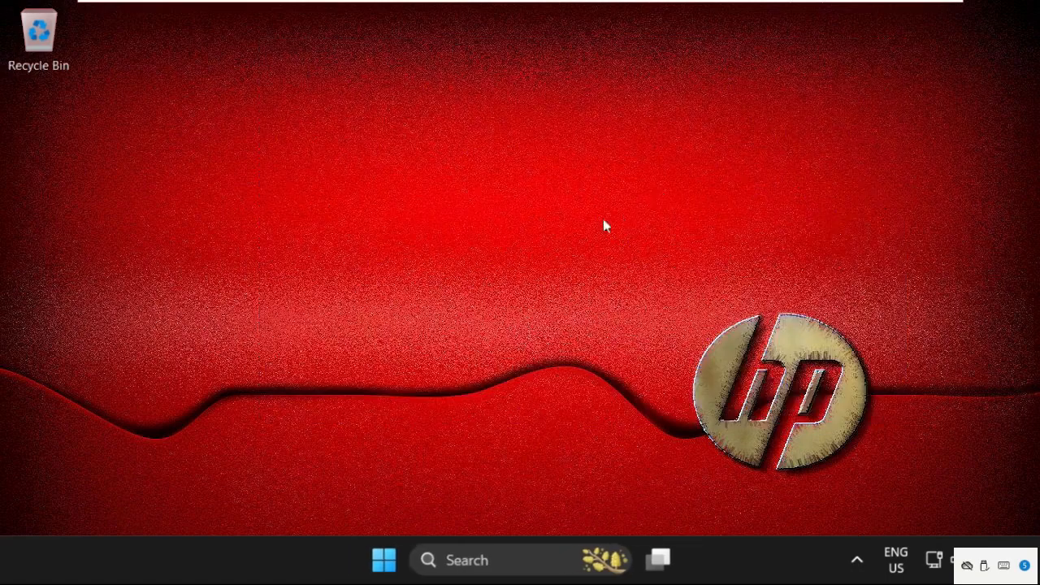